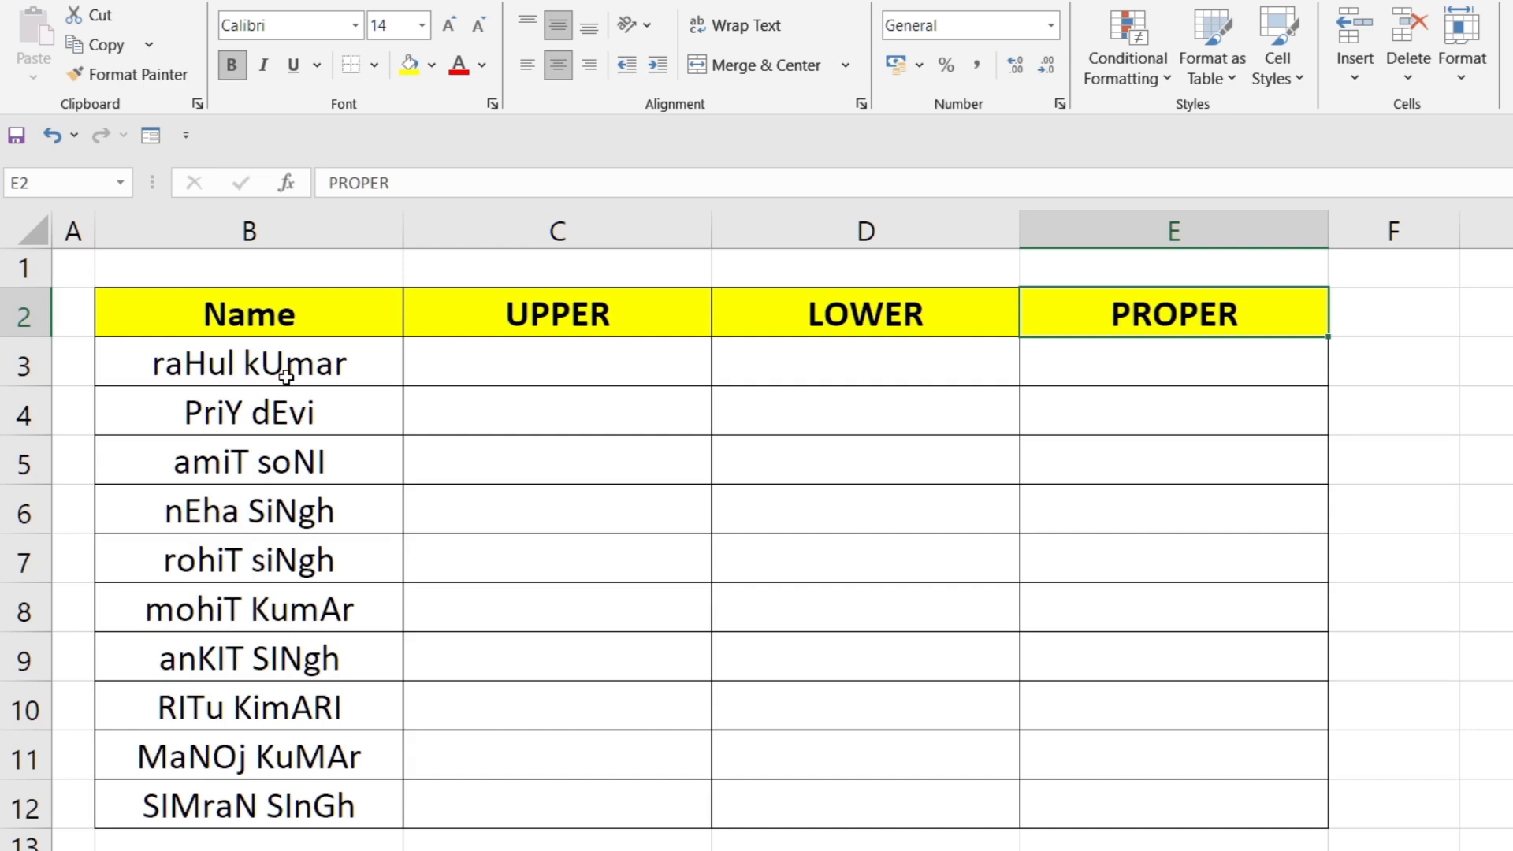
Enter =UPPER(B3) in the first cell of the UPPER column, C3, and fill the formula down to C12.
drag(285, 375, 248, 782)
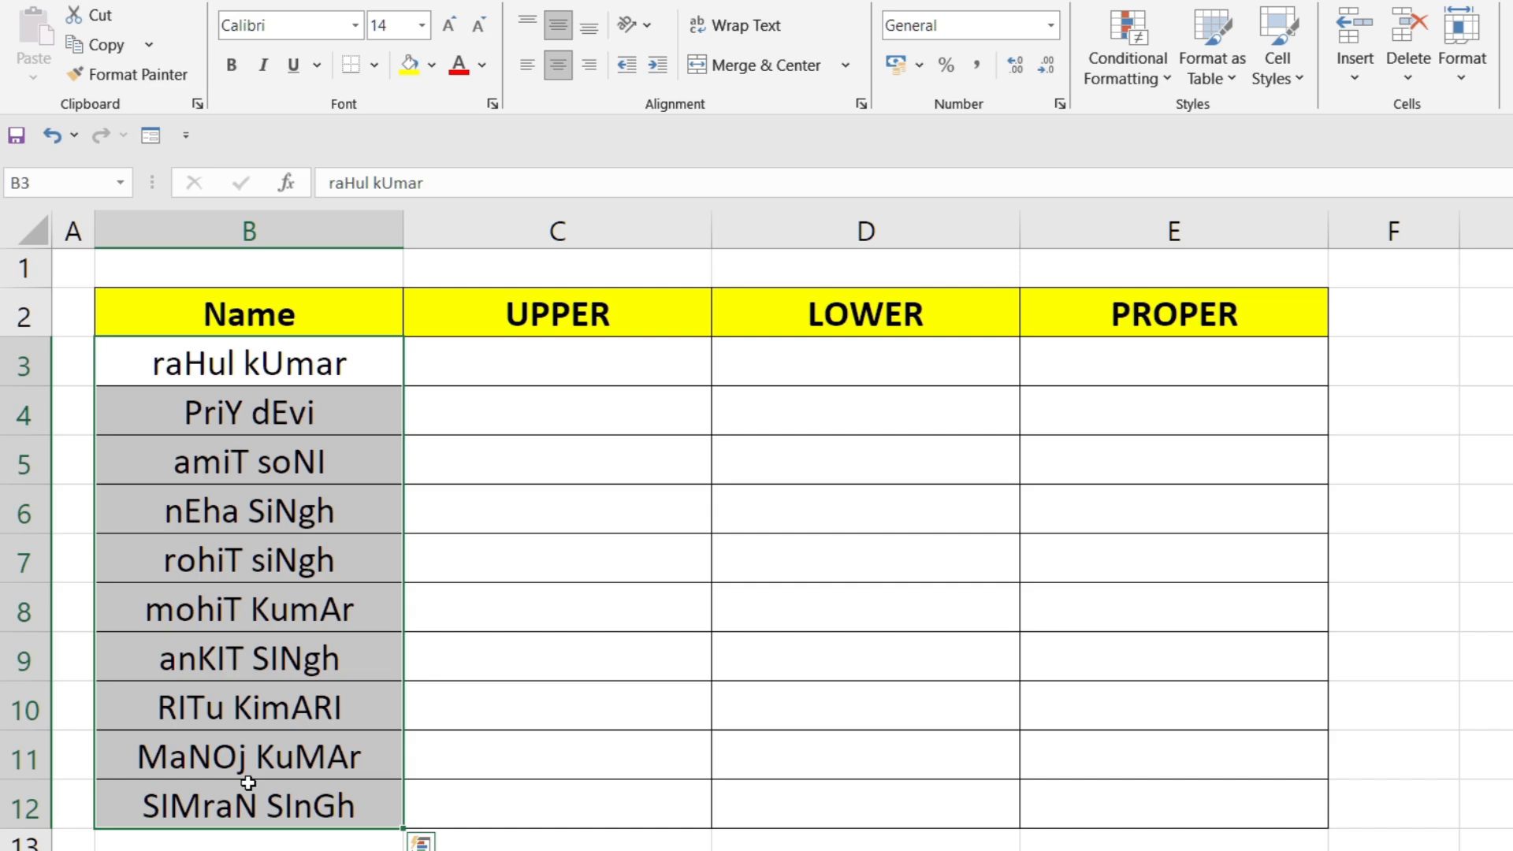
click(592, 383)
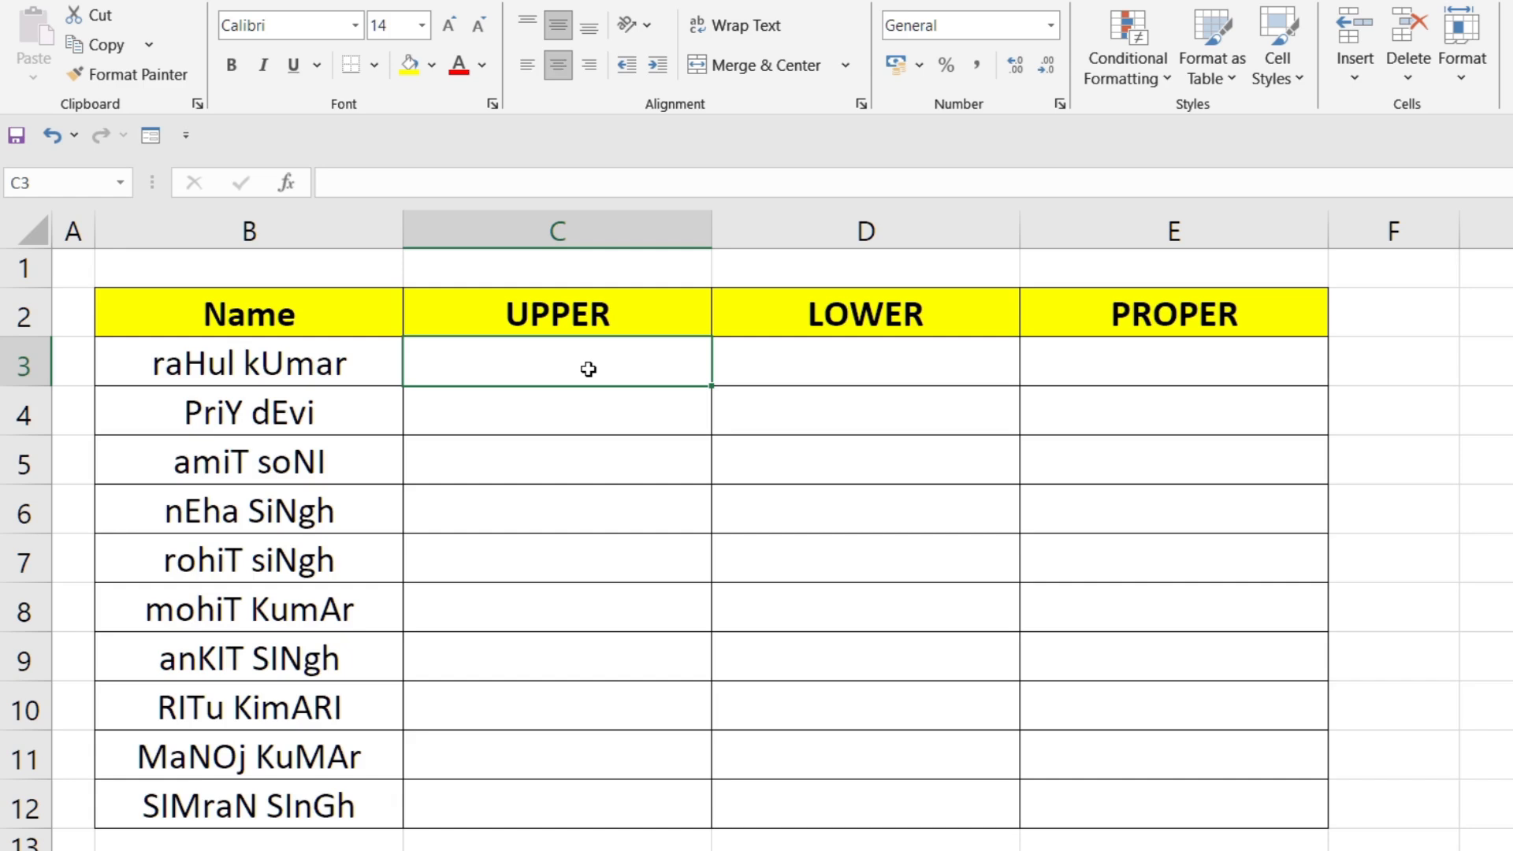
double_click(589, 369)
text(=)
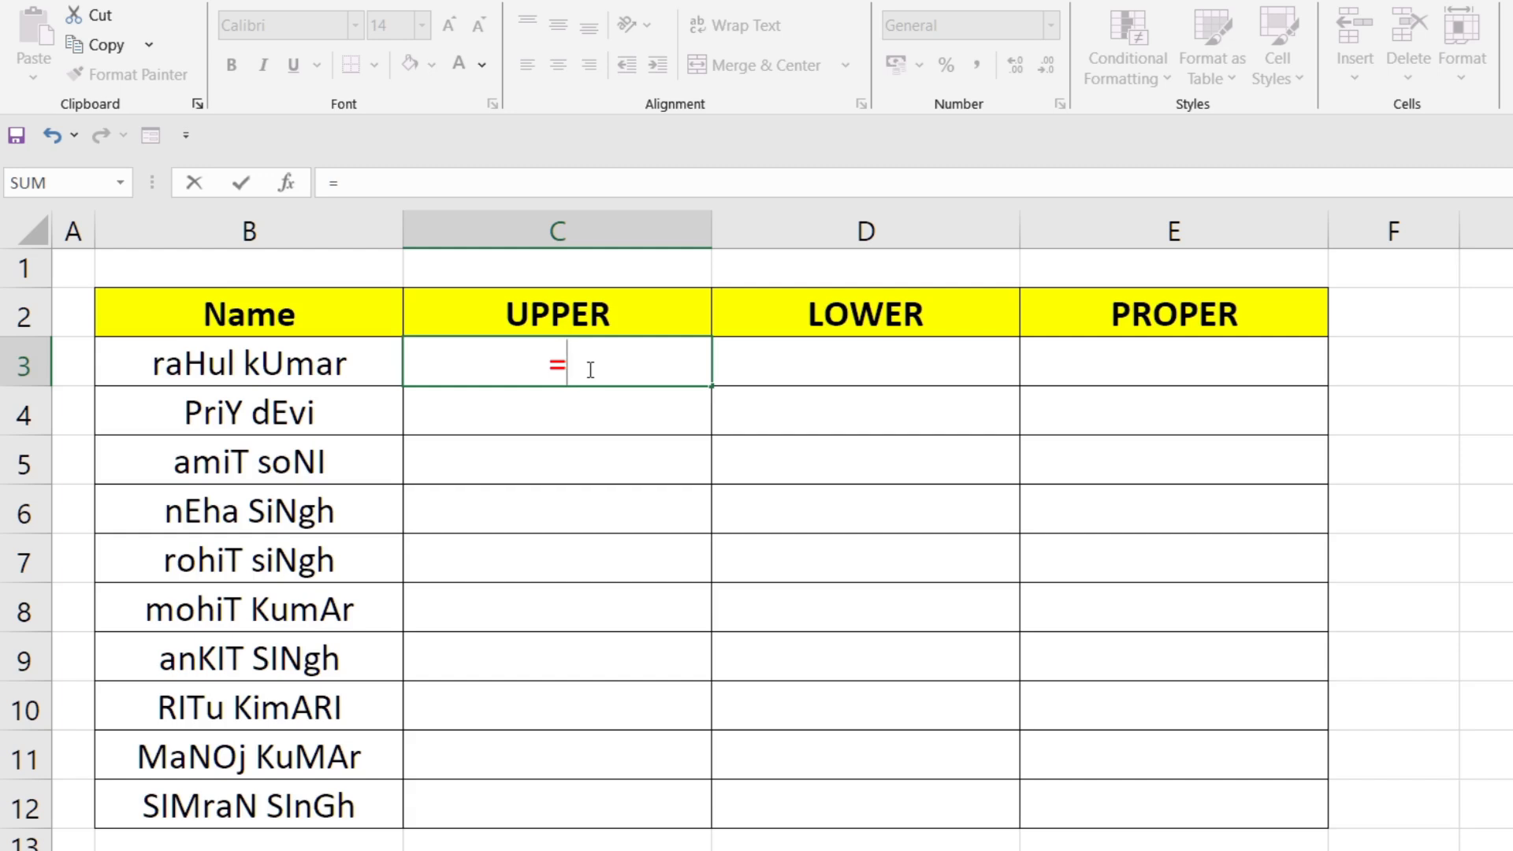
text(upp)
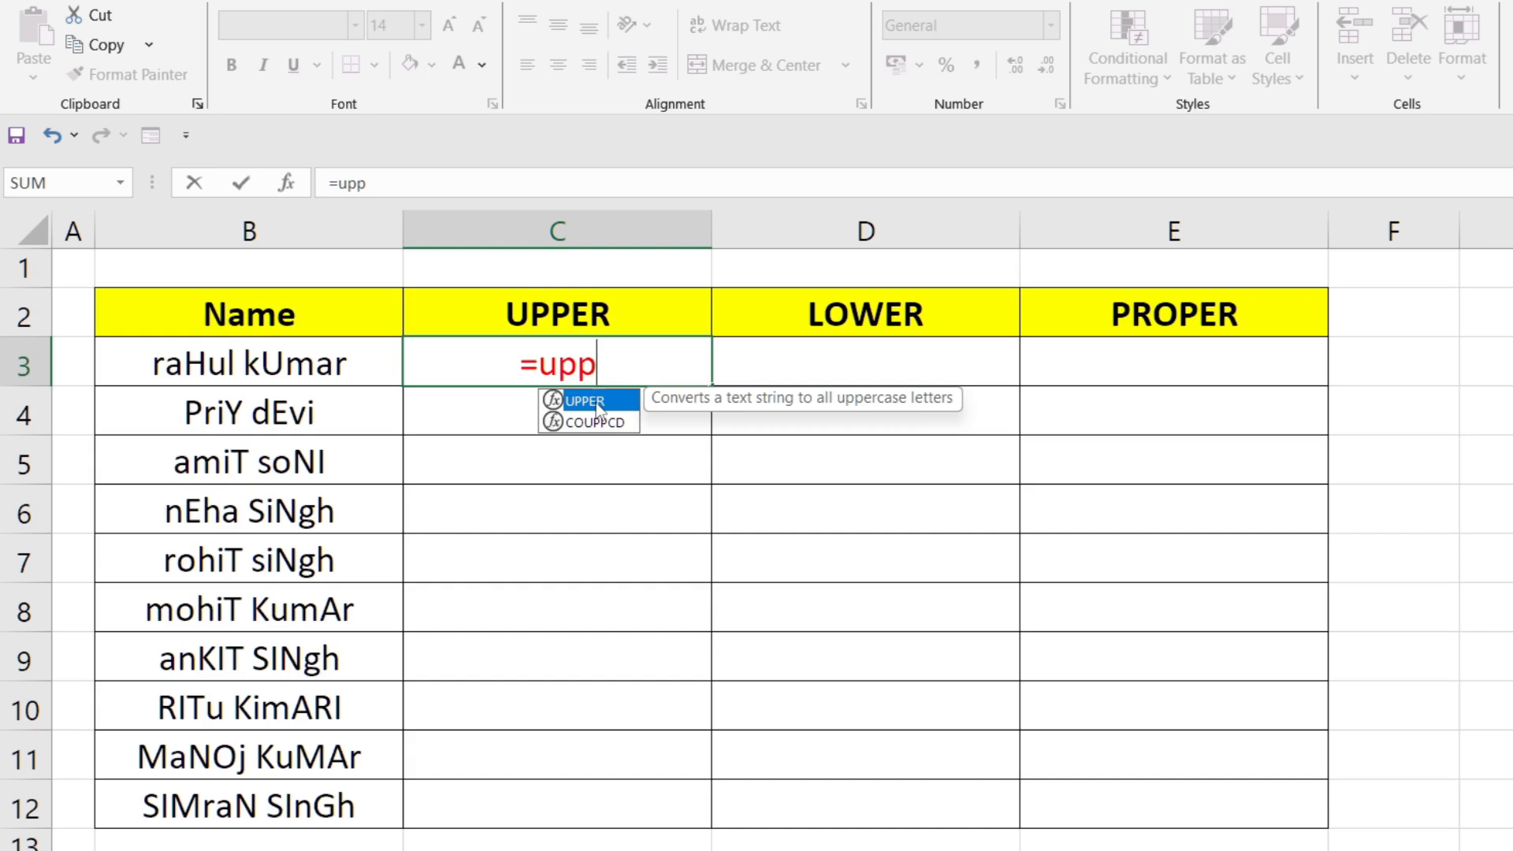
double_click(597, 402)
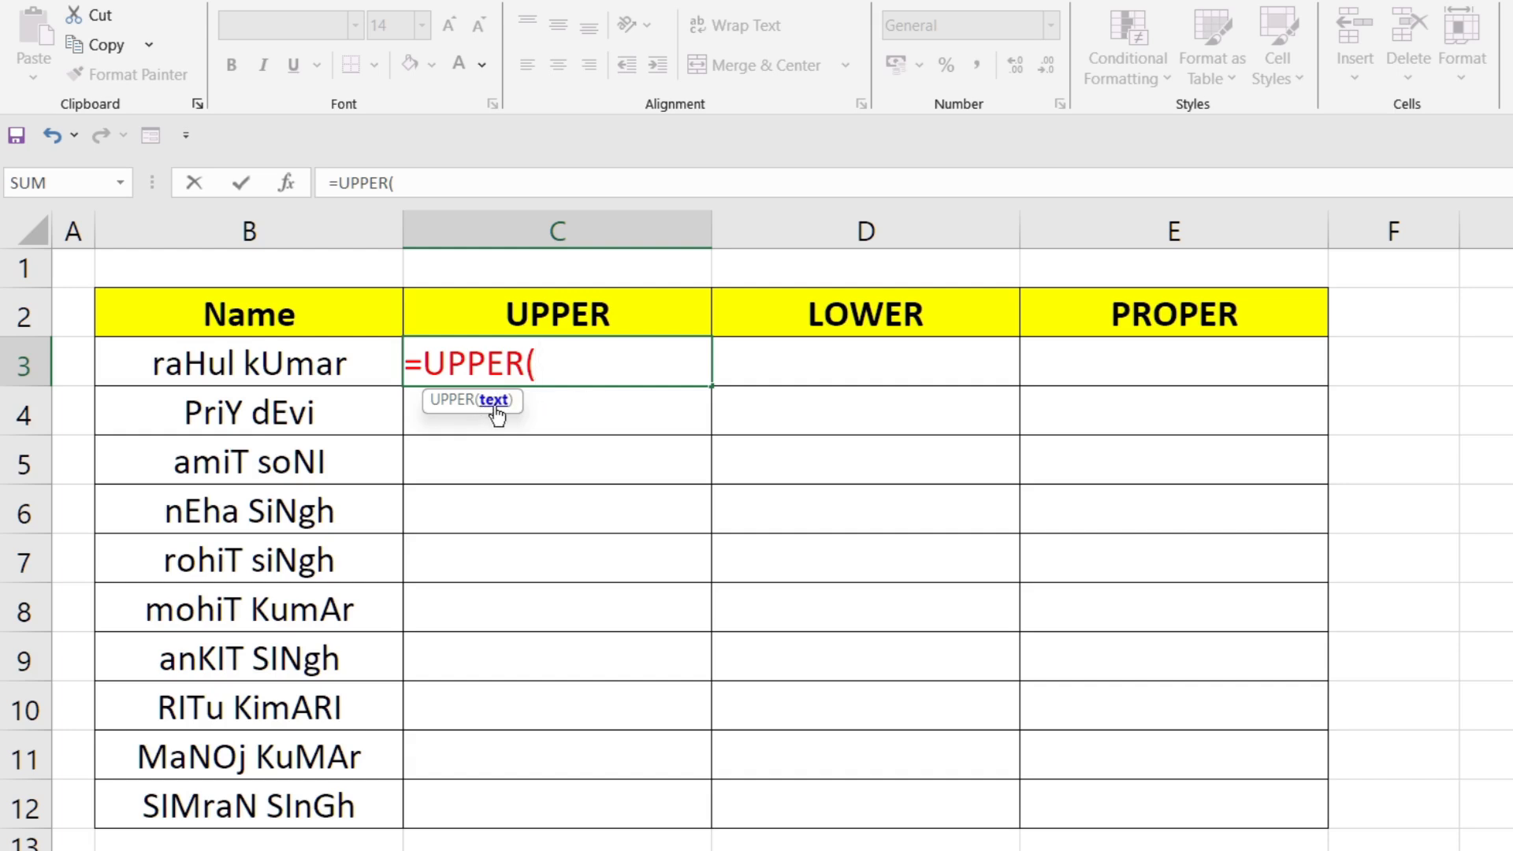
click(329, 375)
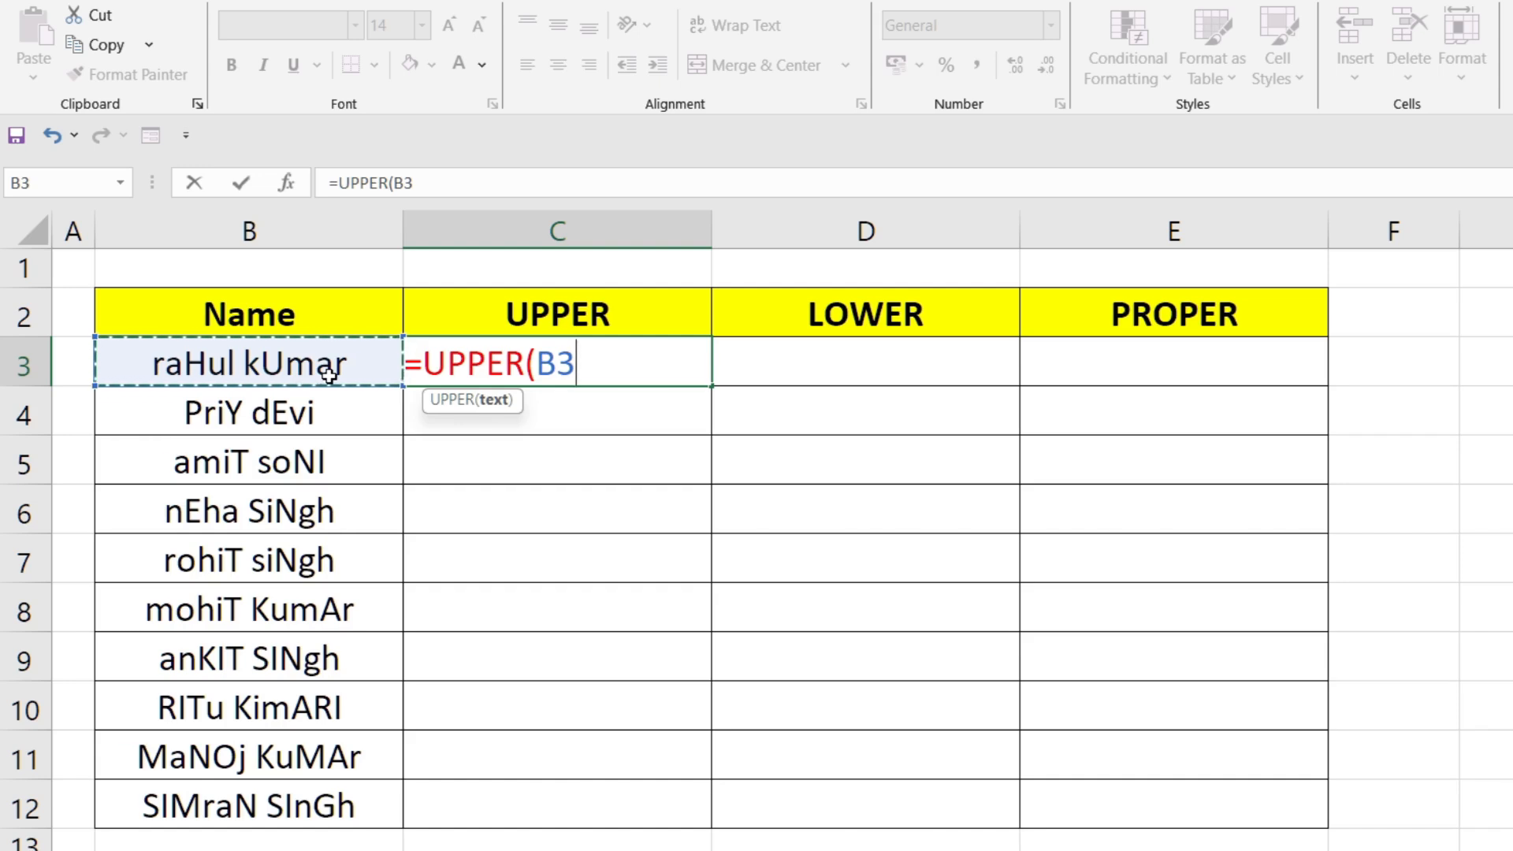
text())
key(Return)
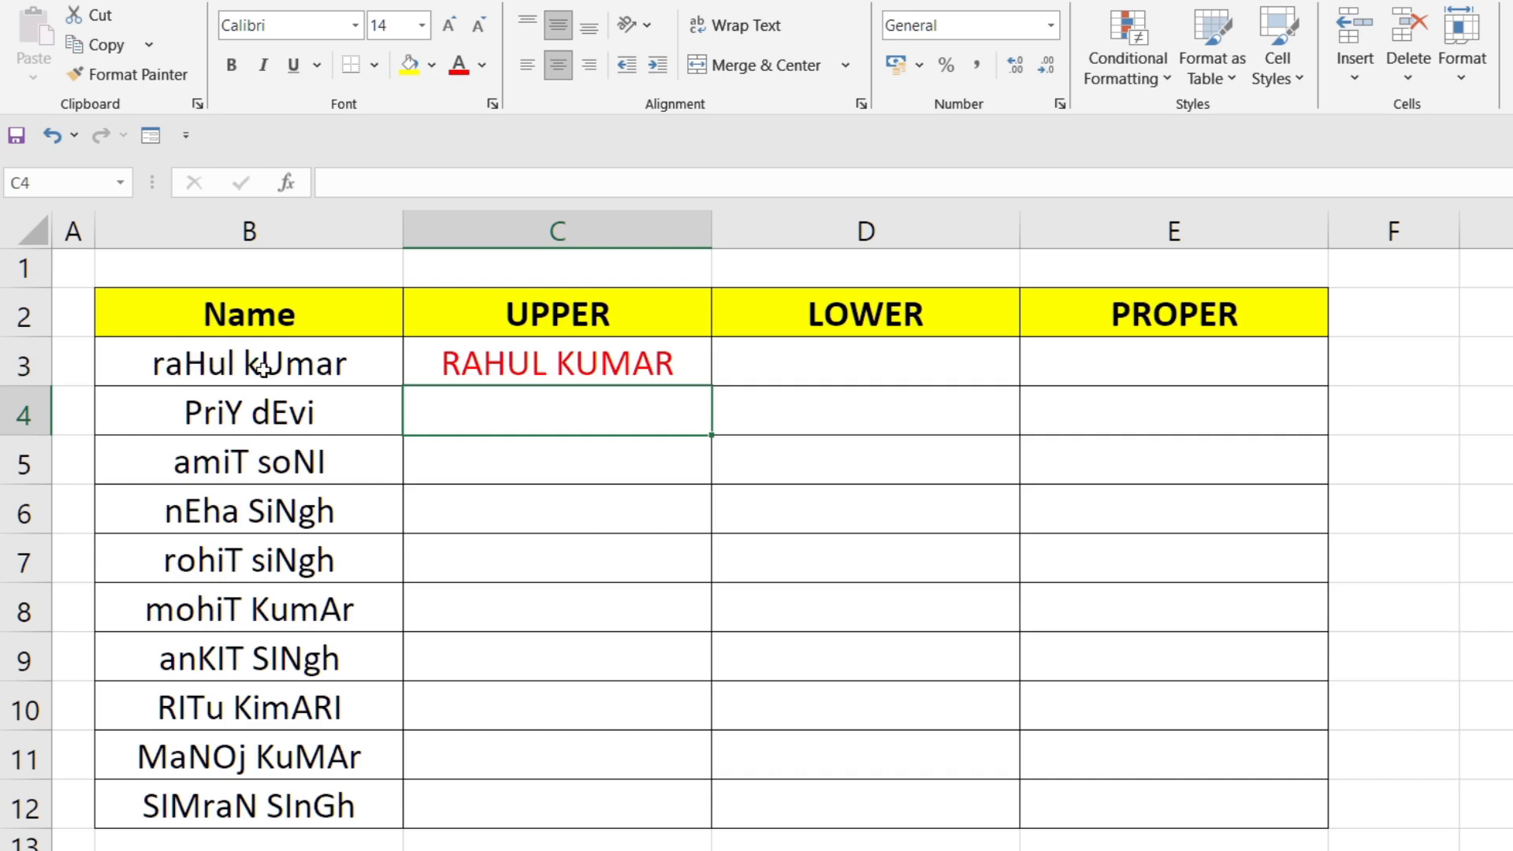
click(593, 365)
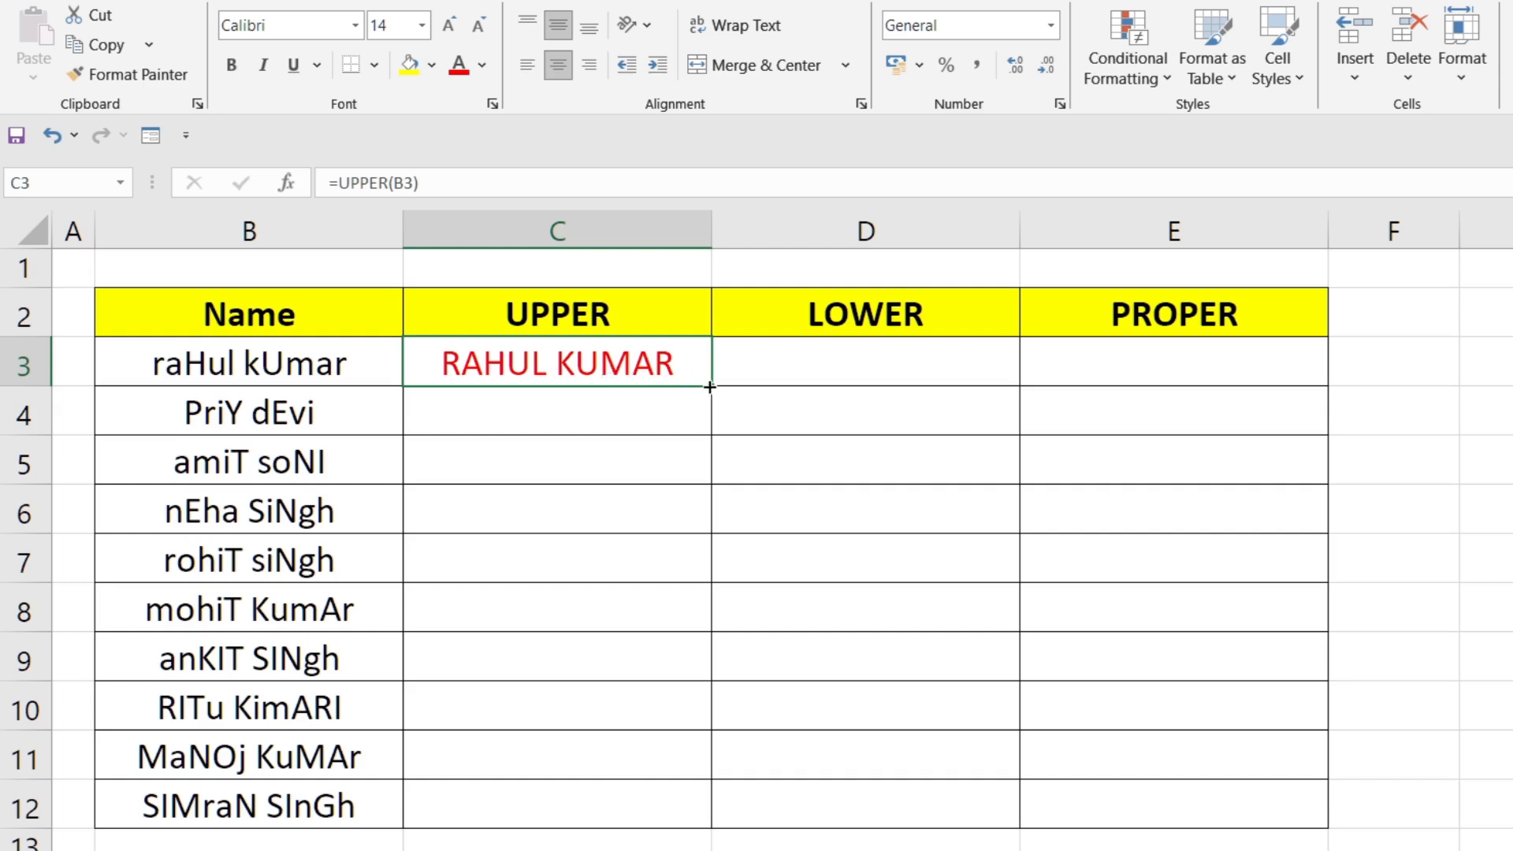
mouse_move(710, 387)
mouse_down()
mouse_move(693, 524)
mouse_move(701, 806)
mouse_up()
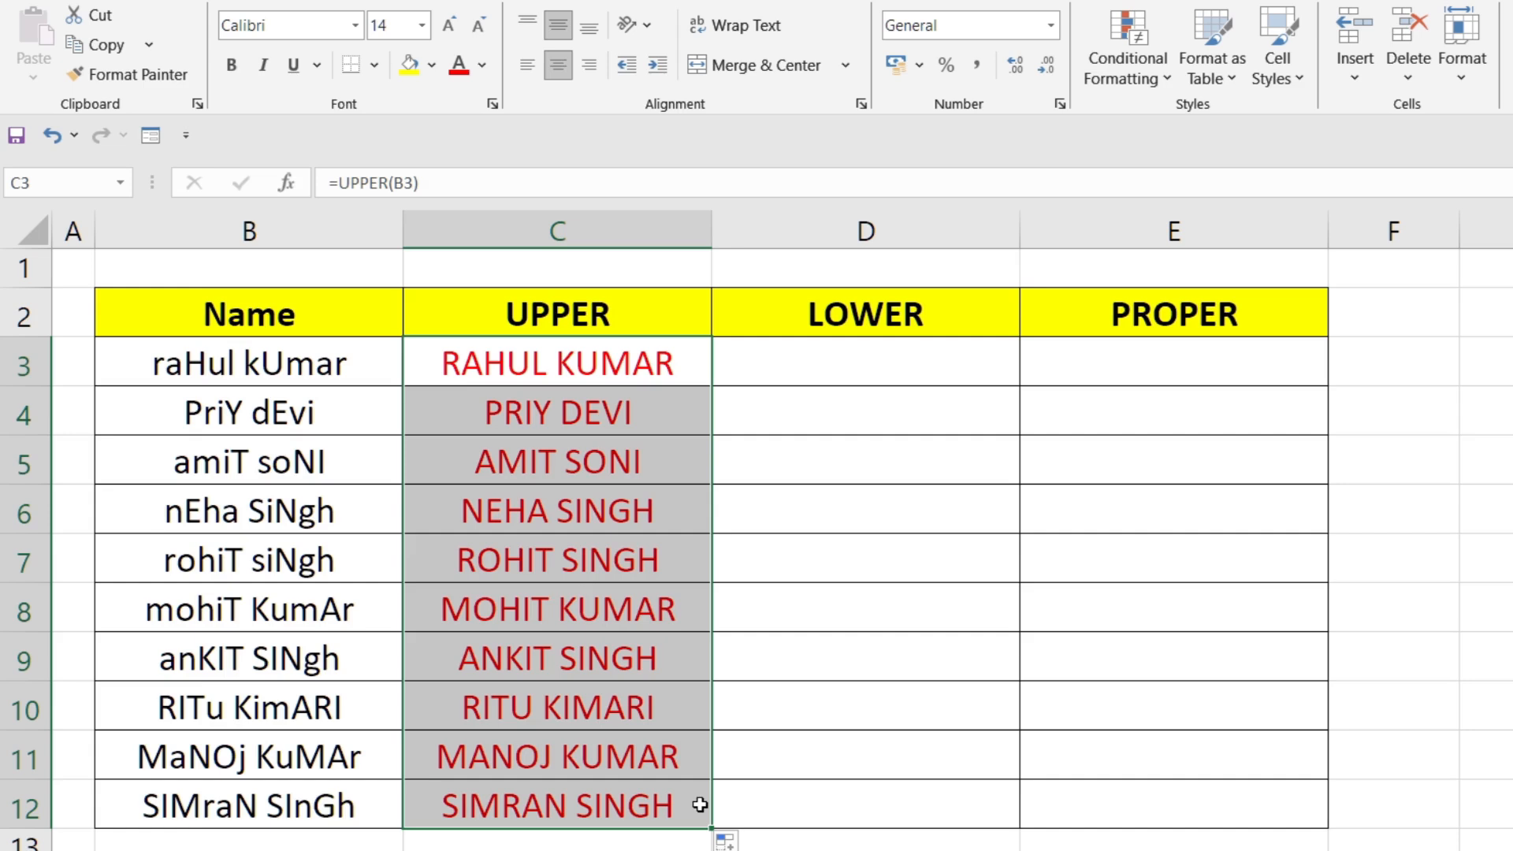
Clear the formulas from C3:C12 in the UPPER column.
click(700, 805)
drag(542, 352, 542, 805)
key(Delete)
click(529, 608)
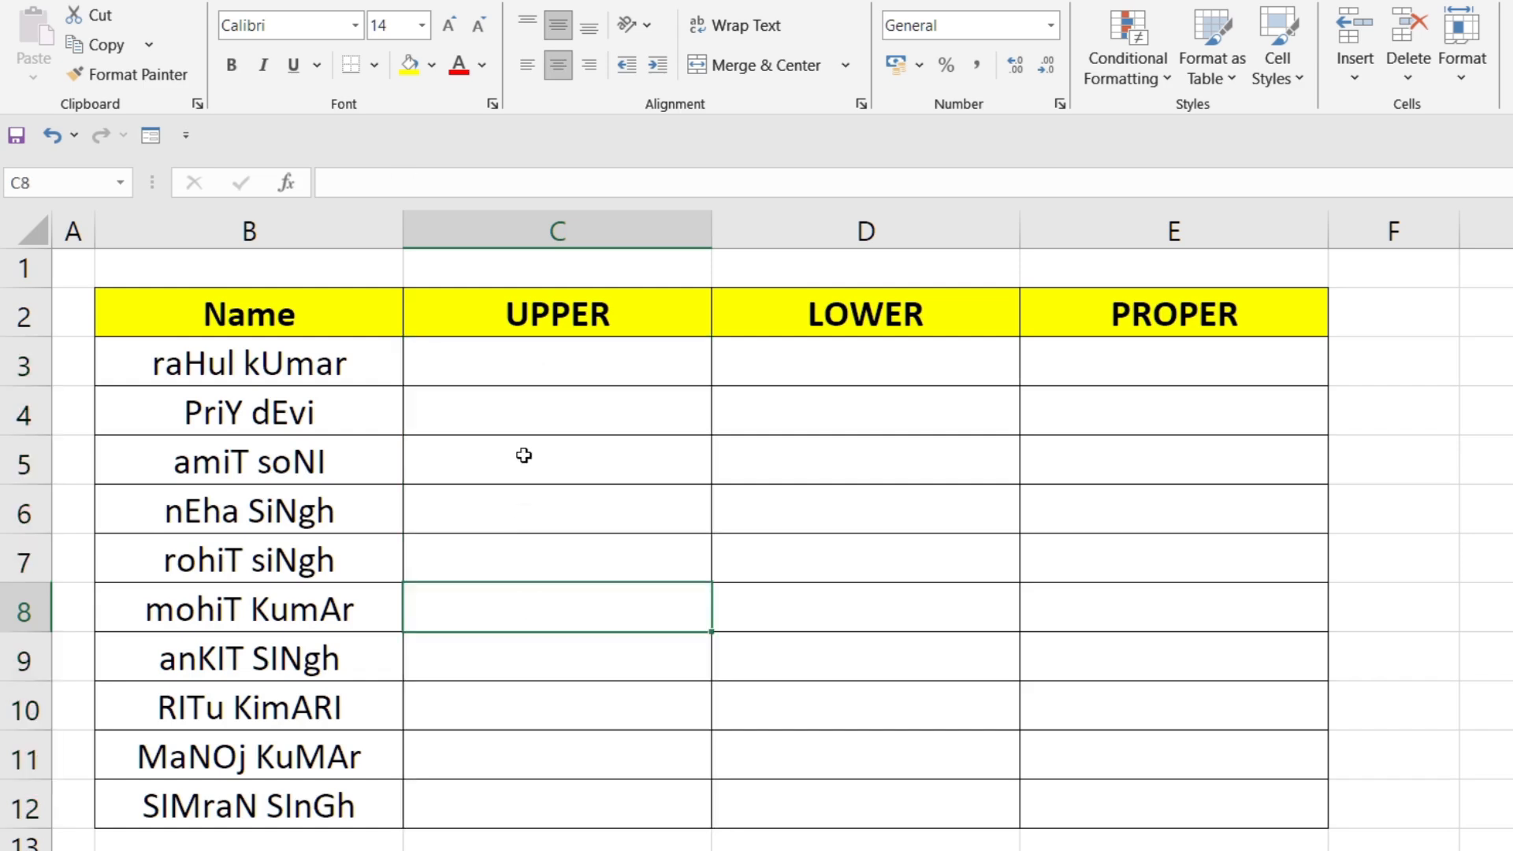
Enter the formula =UPPER(B3) into the whole range C3:C12 at once.
drag(533, 366, 534, 814)
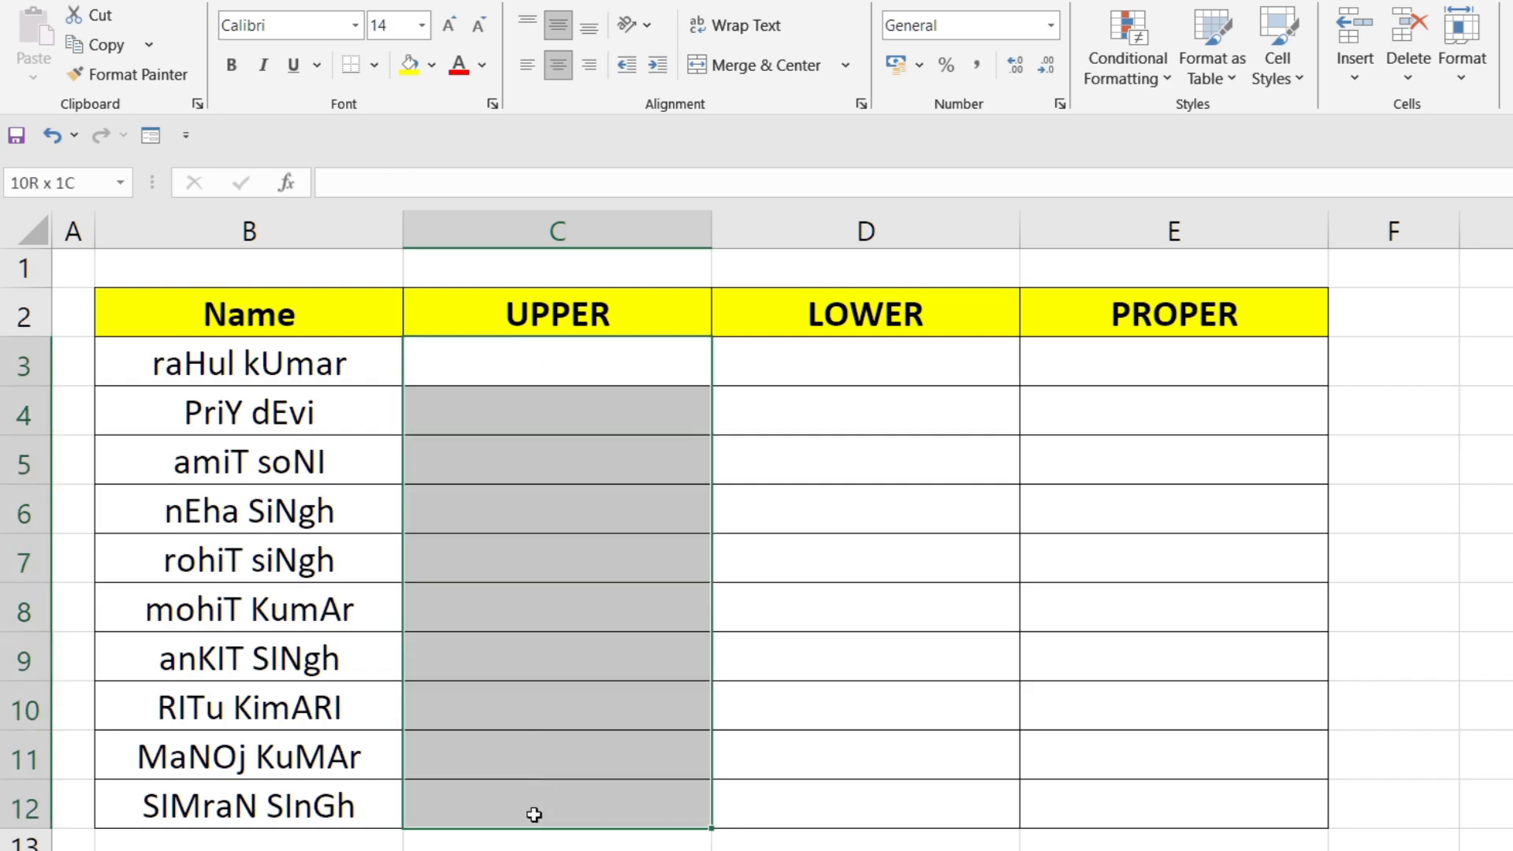
click(497, 378)
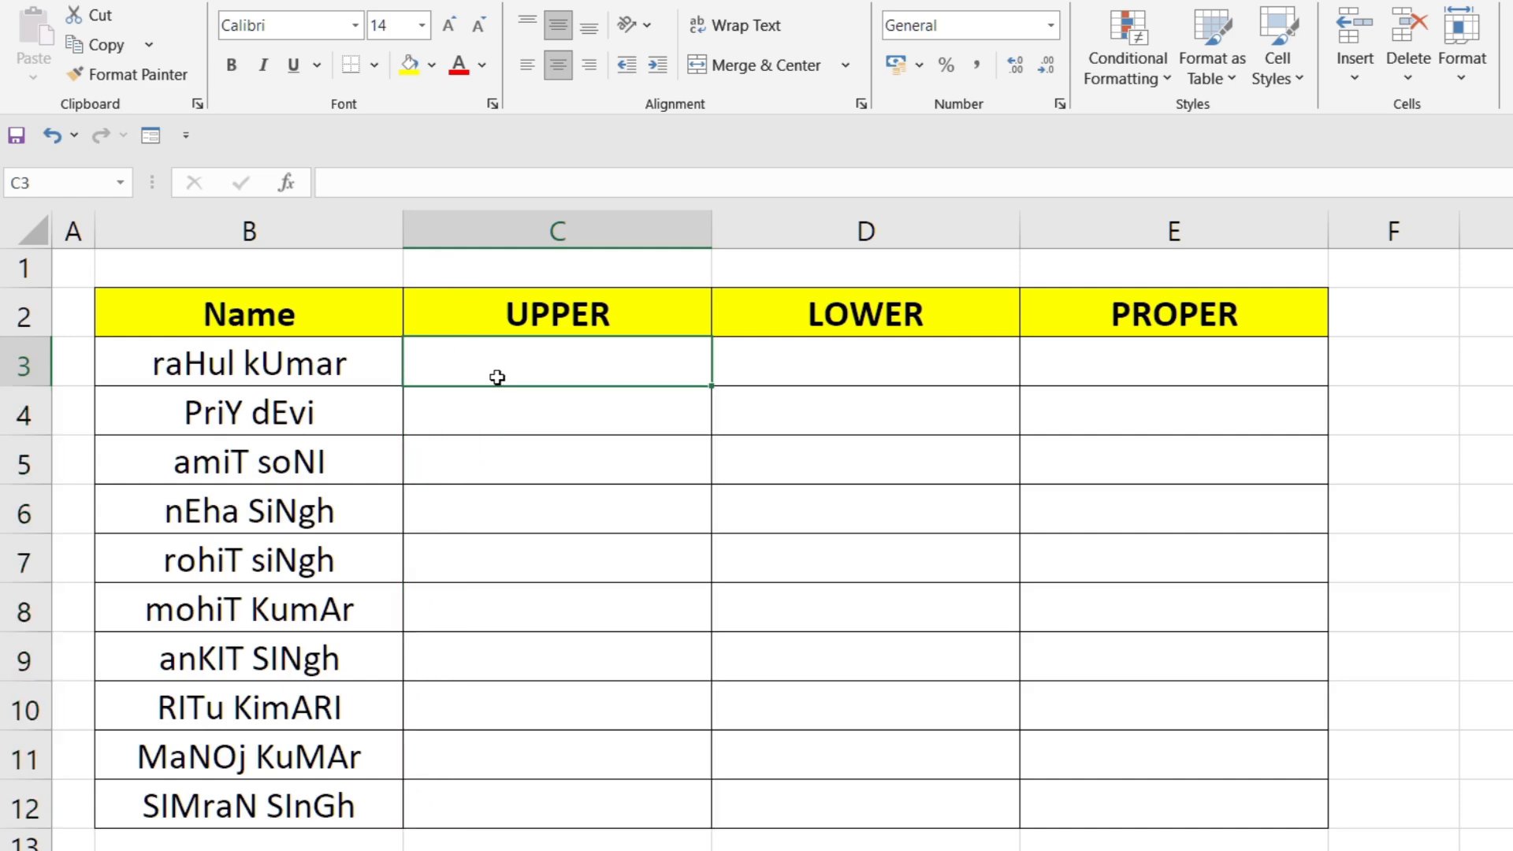
mouse_move(497, 377)
mouse_down()
mouse_move(520, 641)
mouse_move(509, 798)
mouse_up()
text(=)
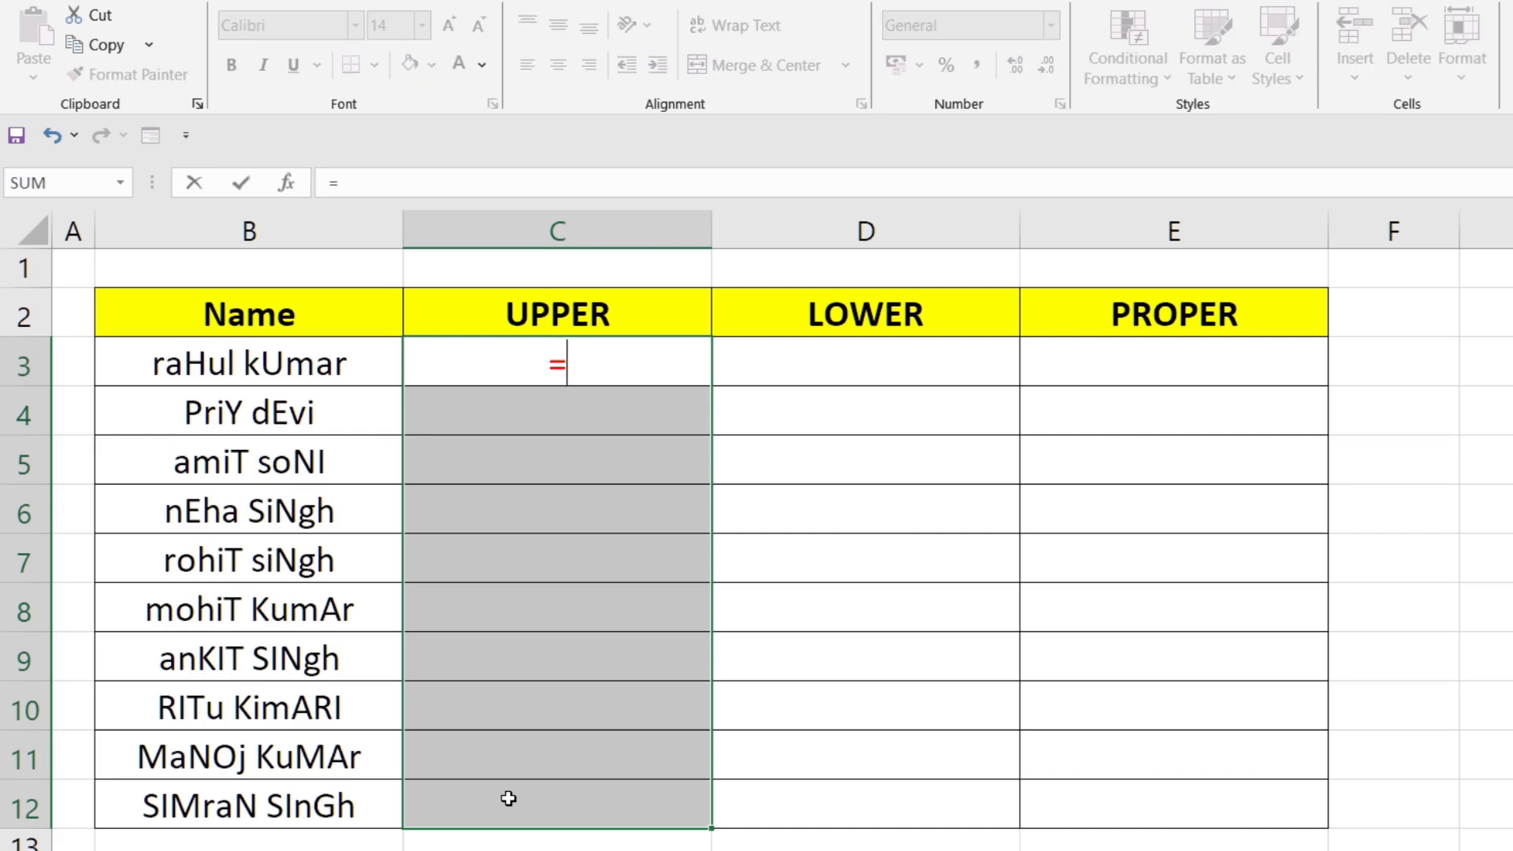
text(upp)
key(Tab)
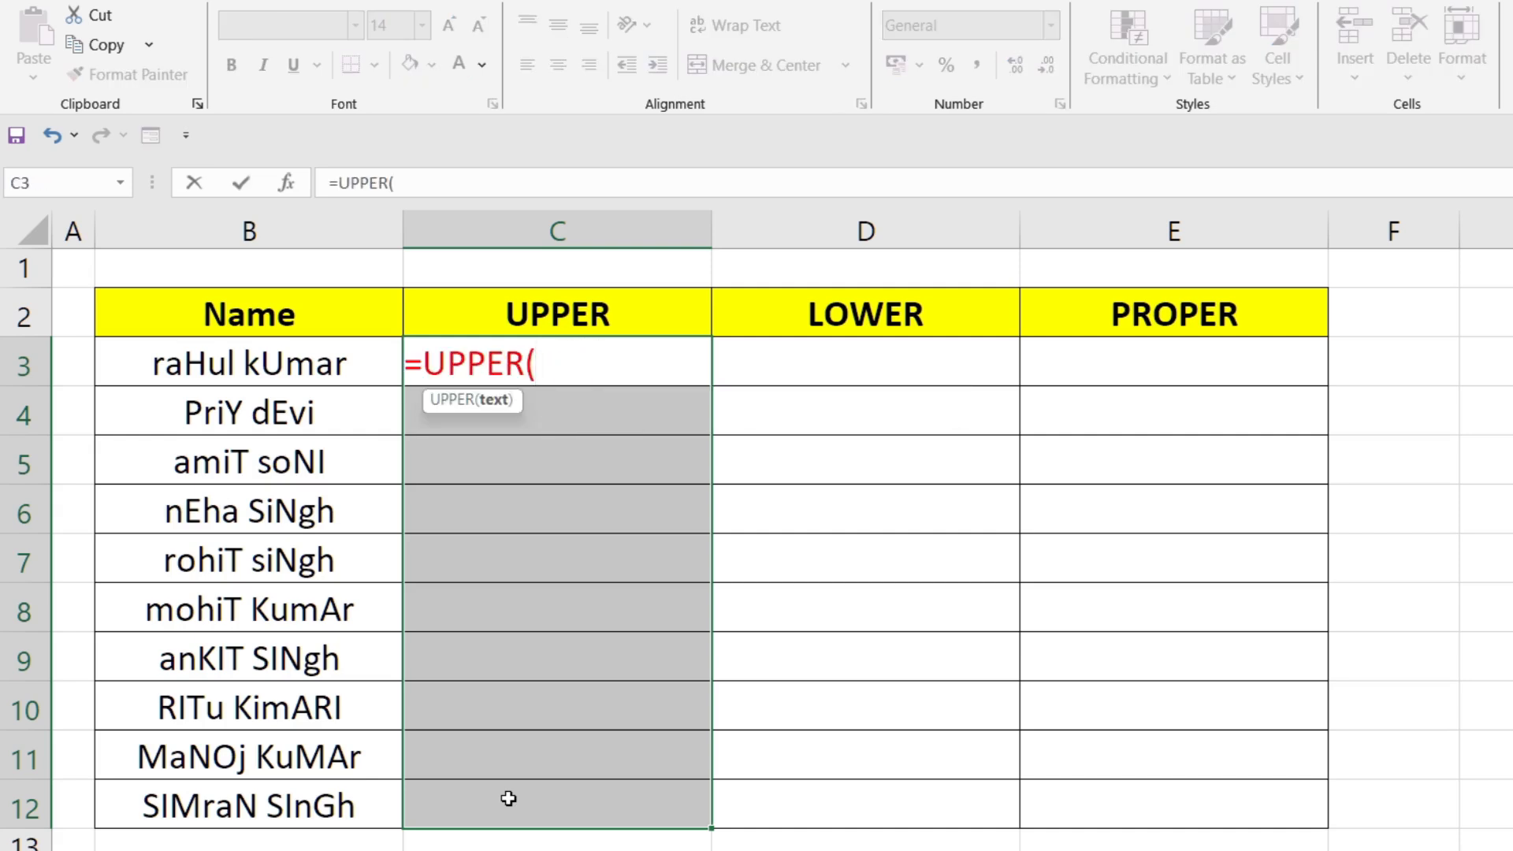
click(240, 362)
text())
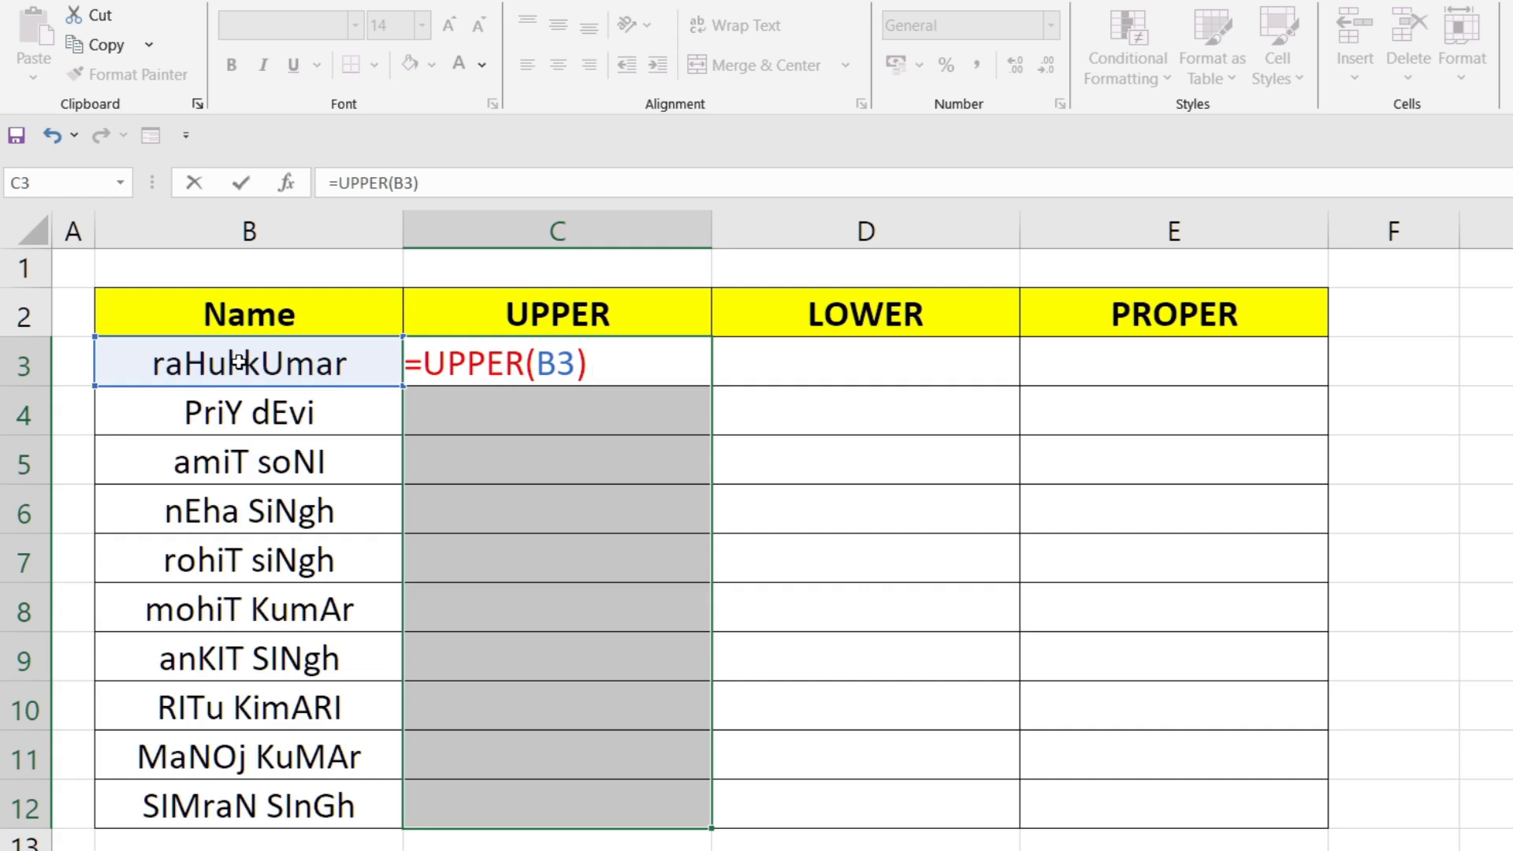
key(ctrl+Return)
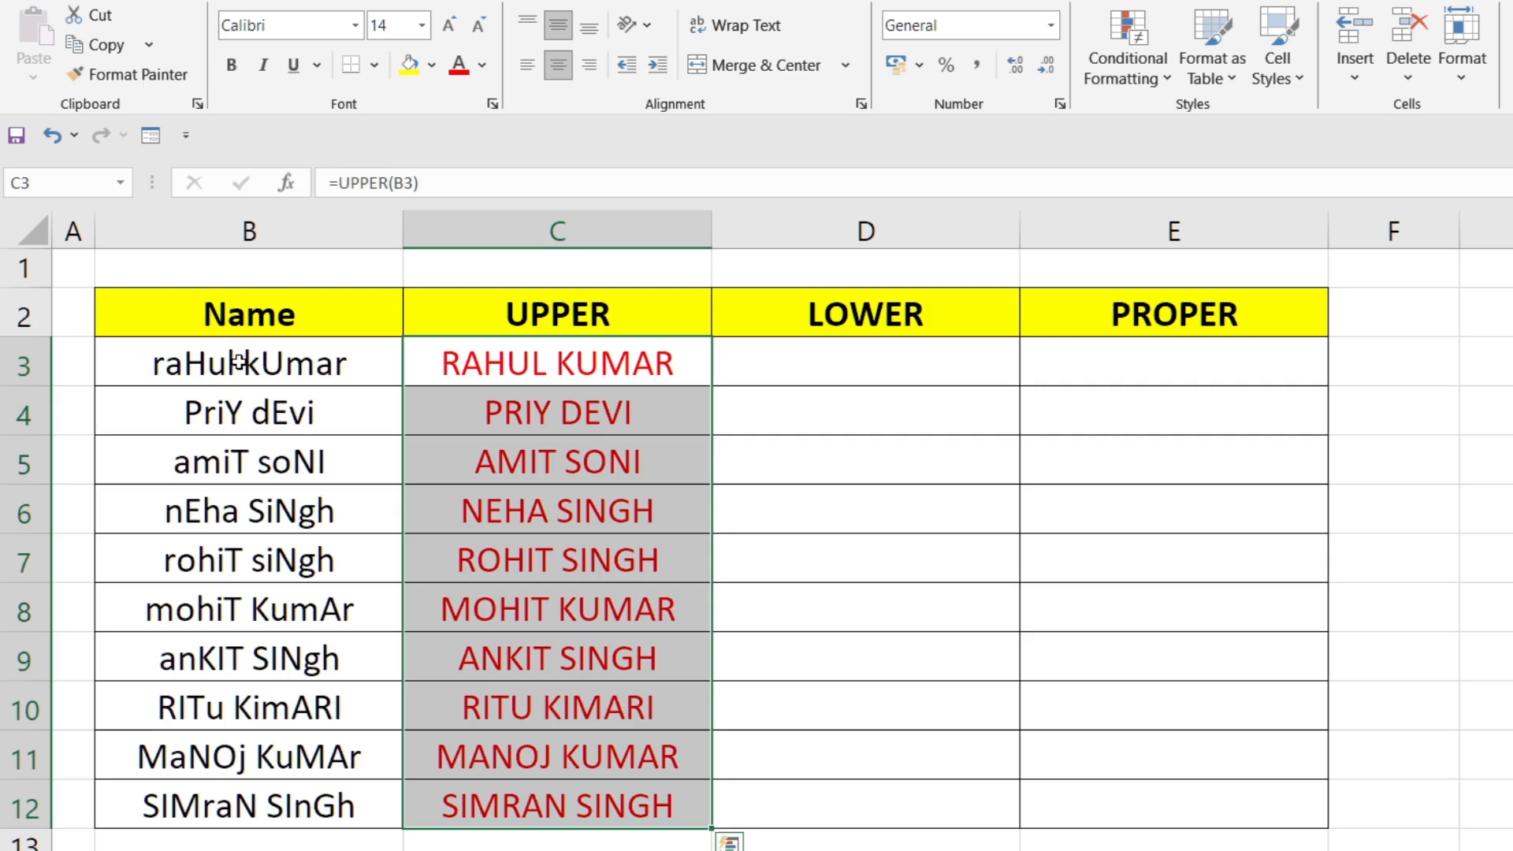
Enter the formula =LOWER(B3) in D3 to convert the first name to lowercase.
click(866, 354)
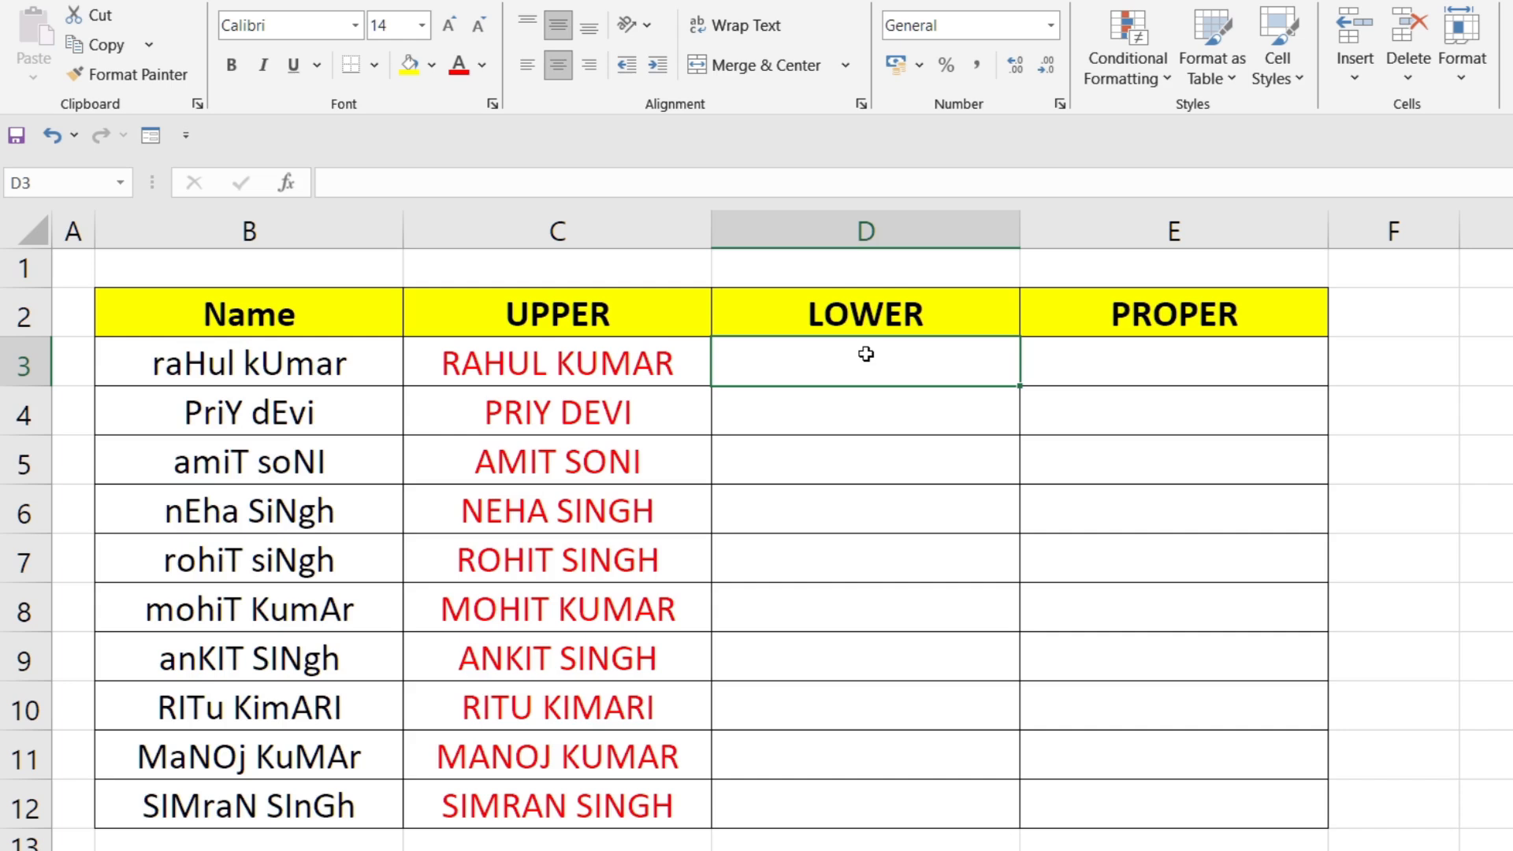
text(=l)
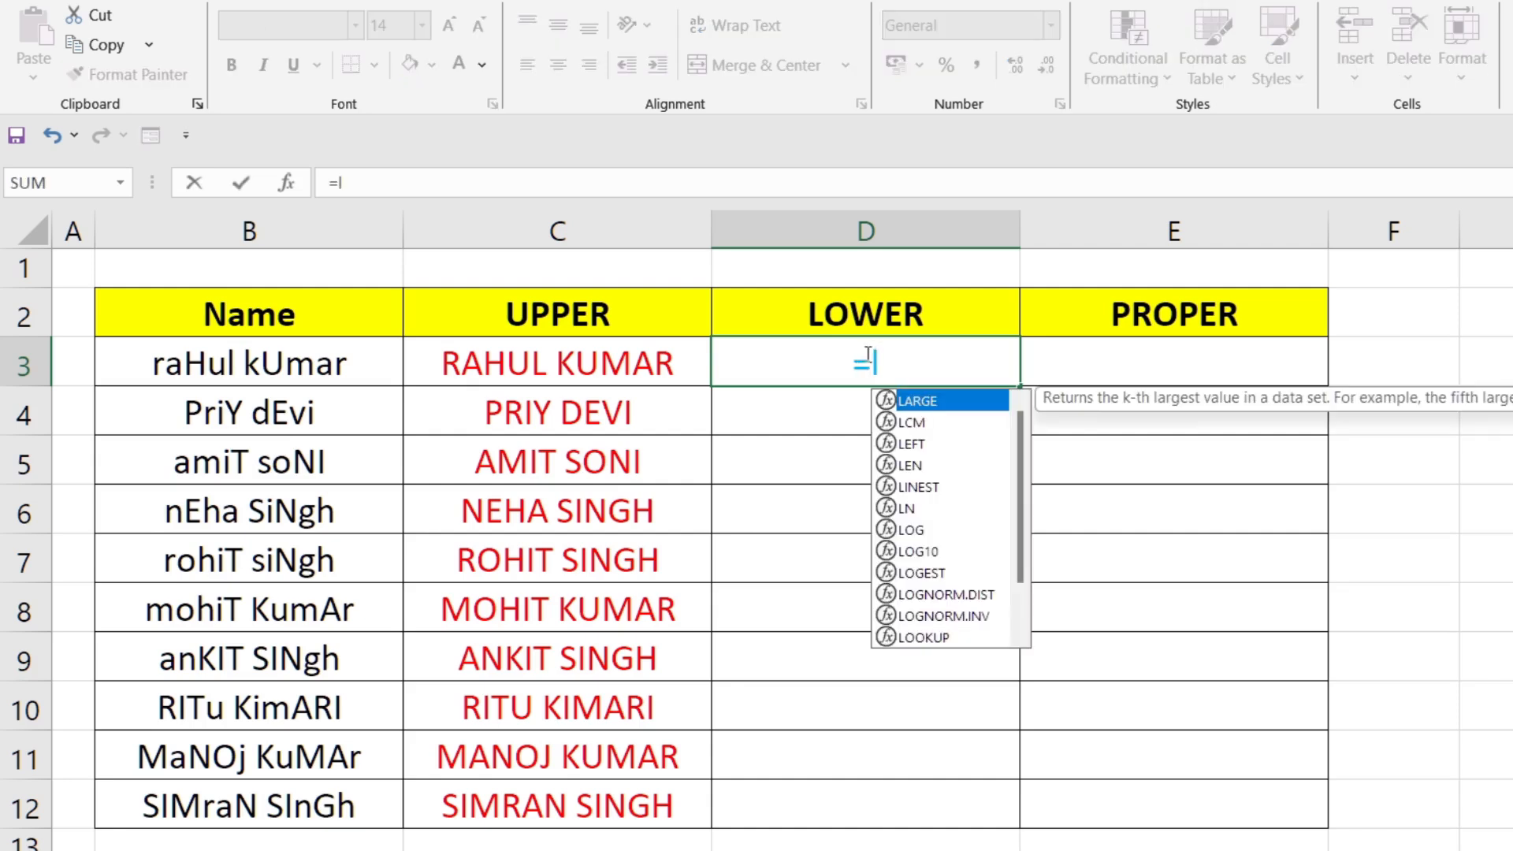
text(ow)
key(Tab)
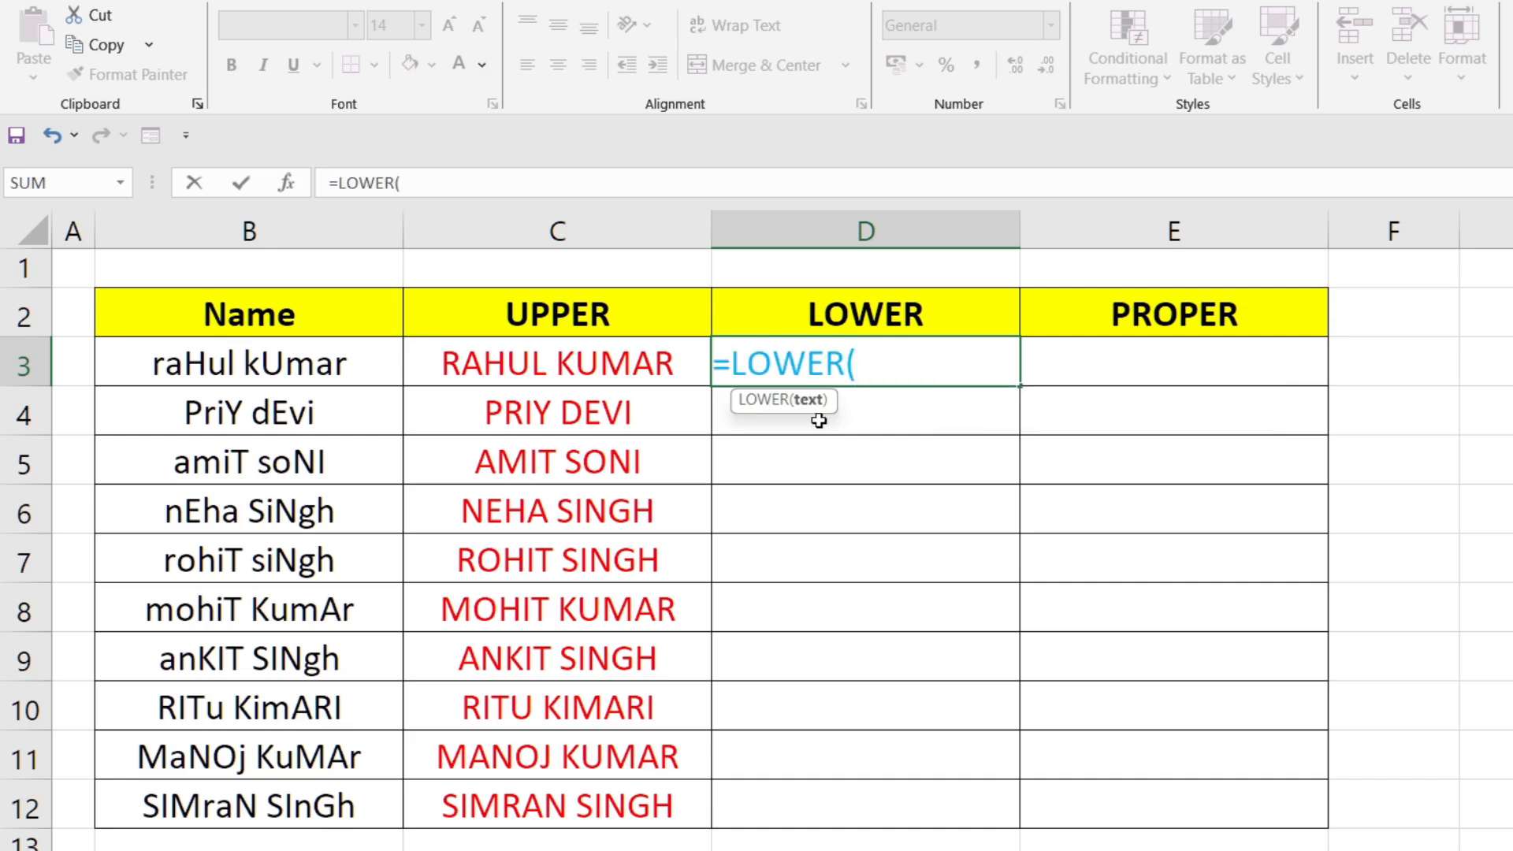
click(328, 377)
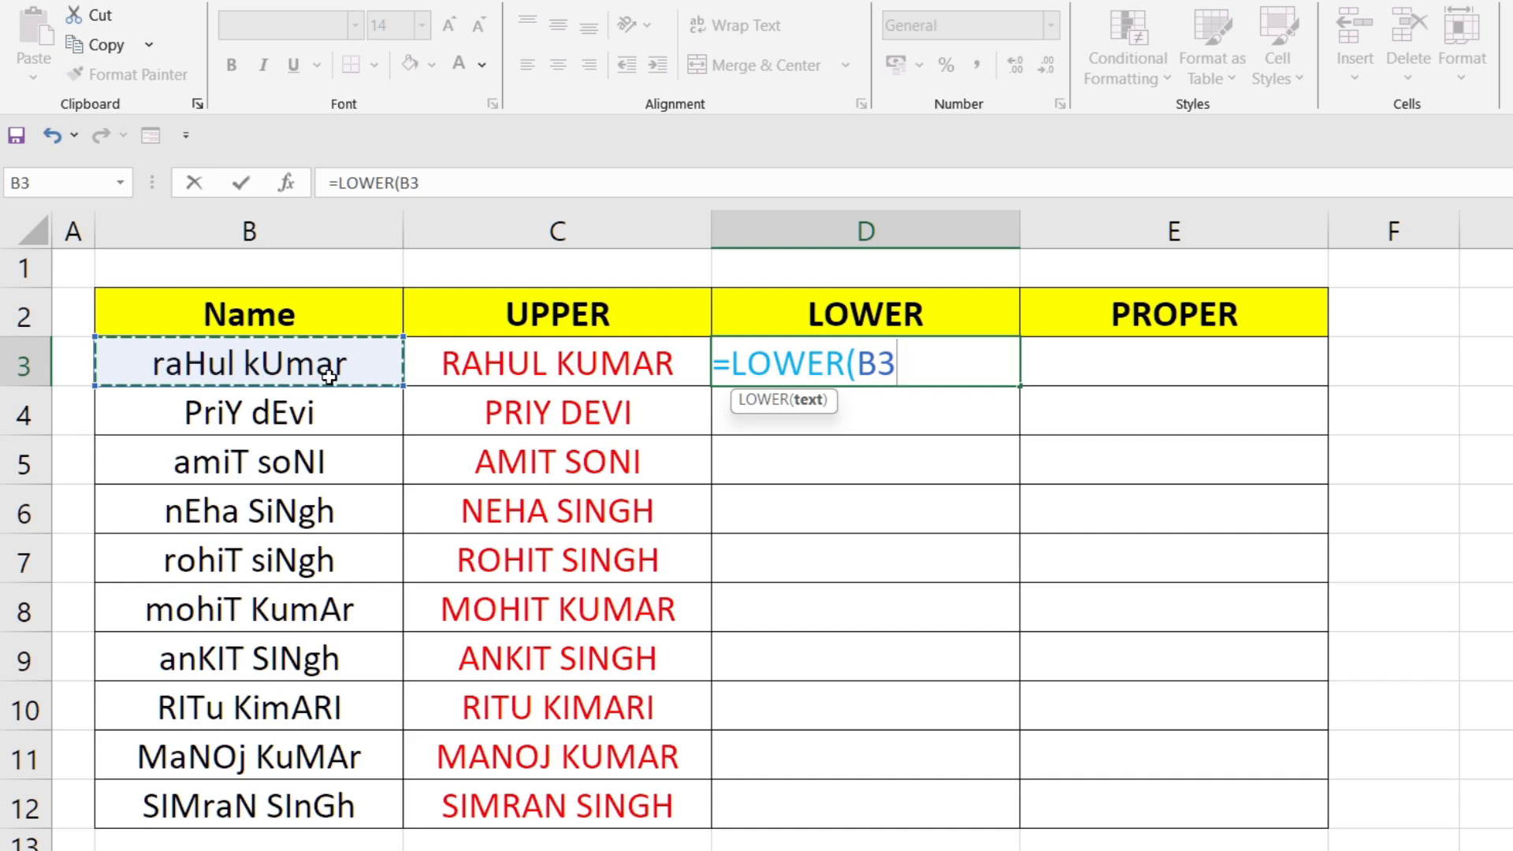
text())
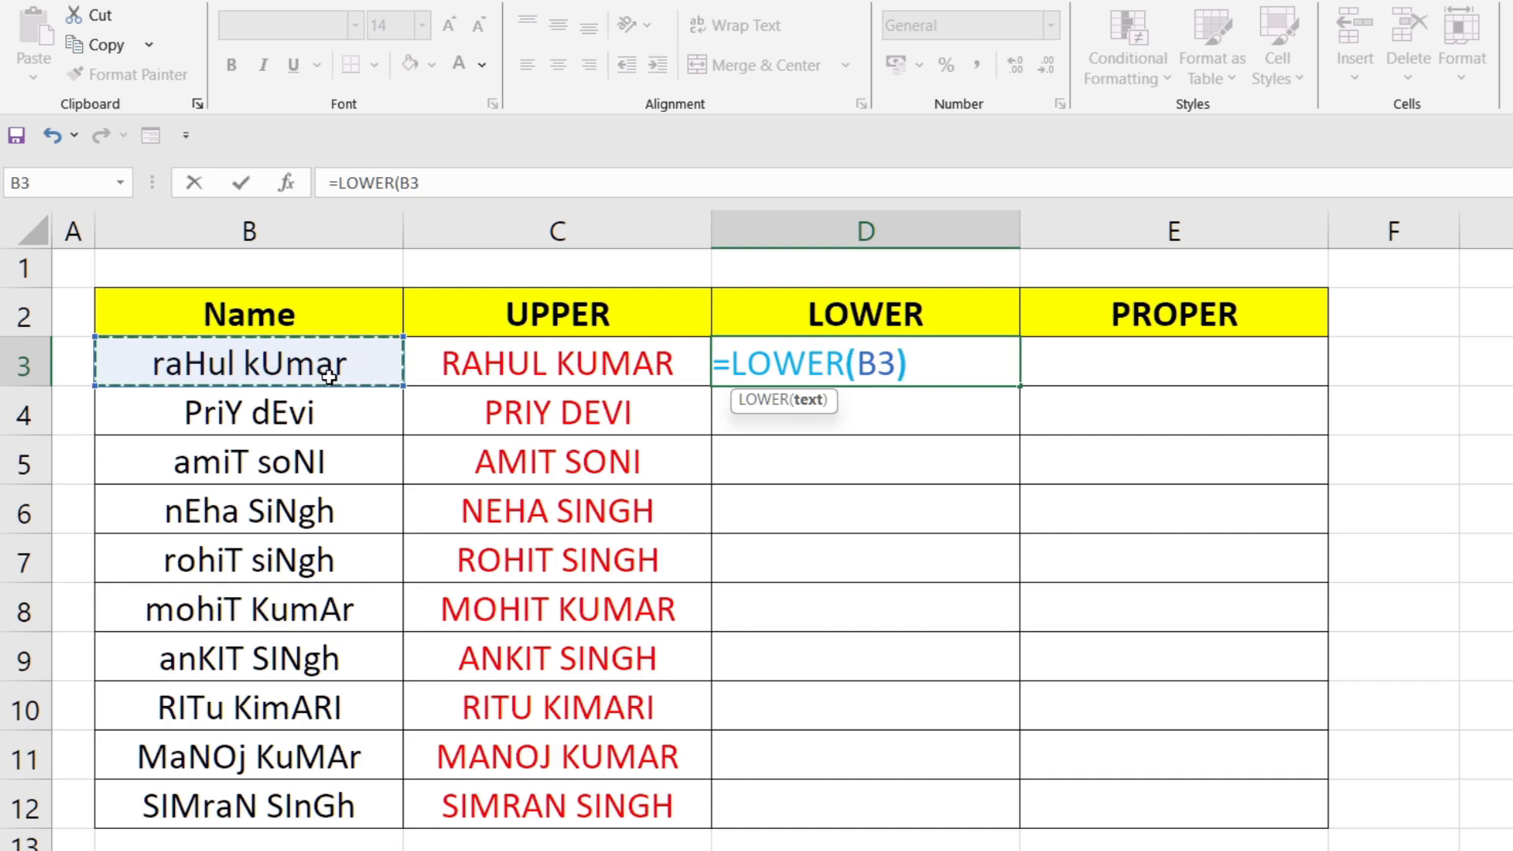
key(Return)
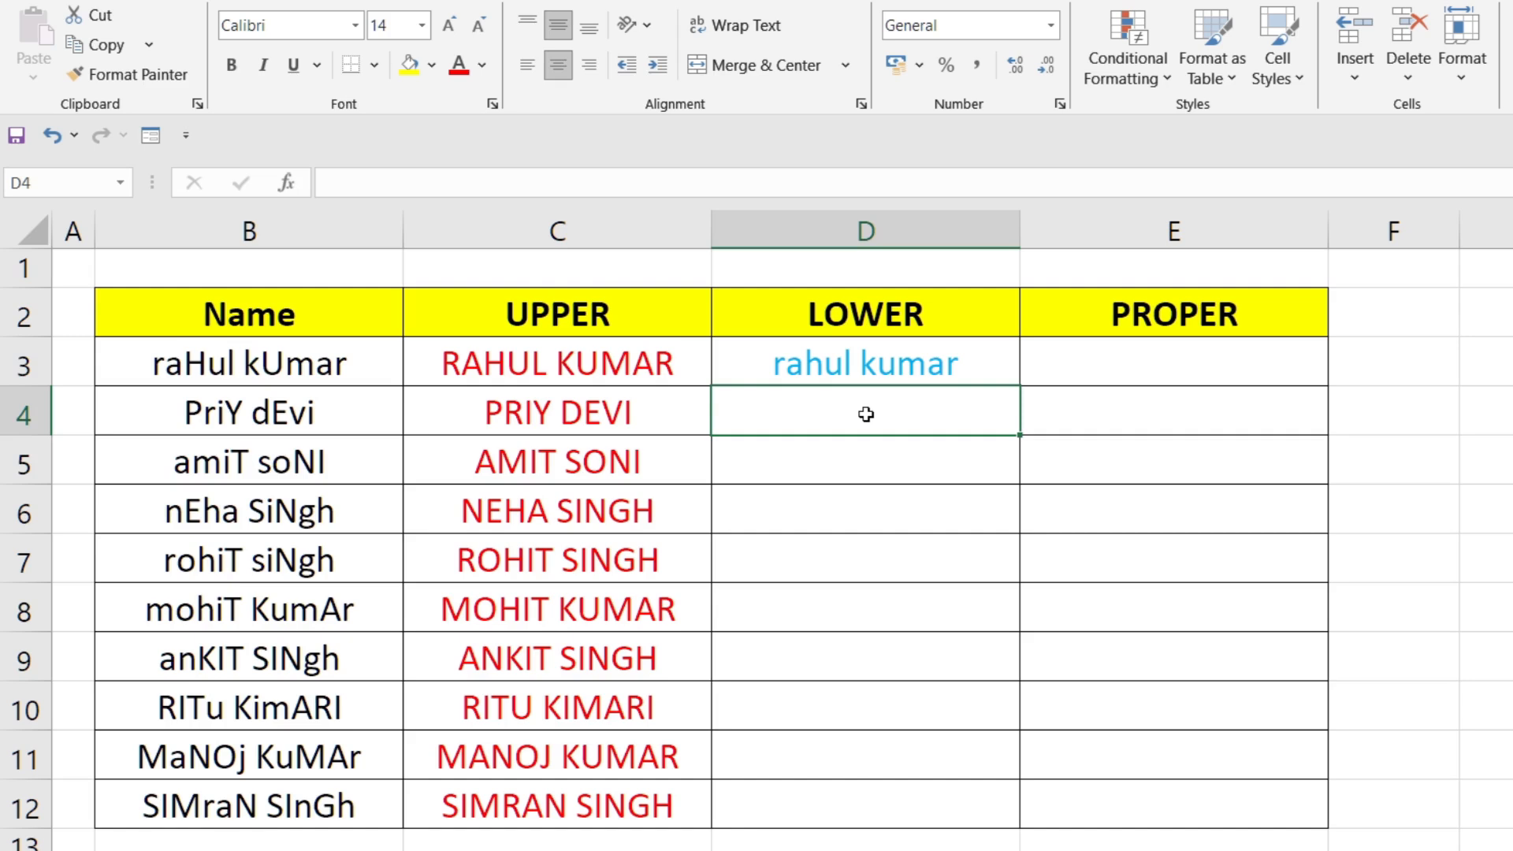
Enter =LOWER(C4) in D4, referencing the uppercase name, and fill the formula down to D12.
text(=)
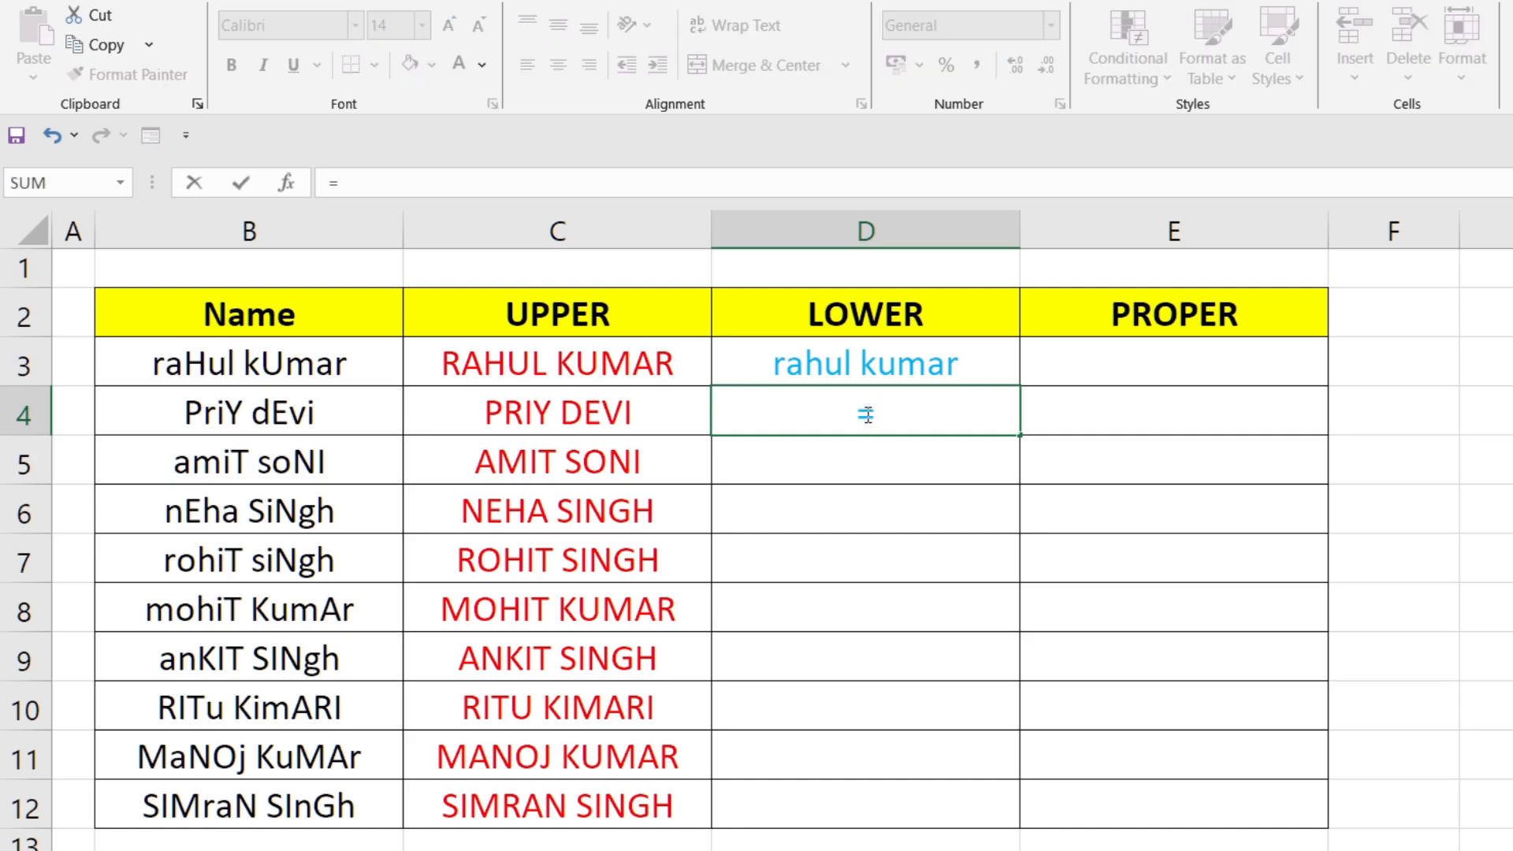
text(low)
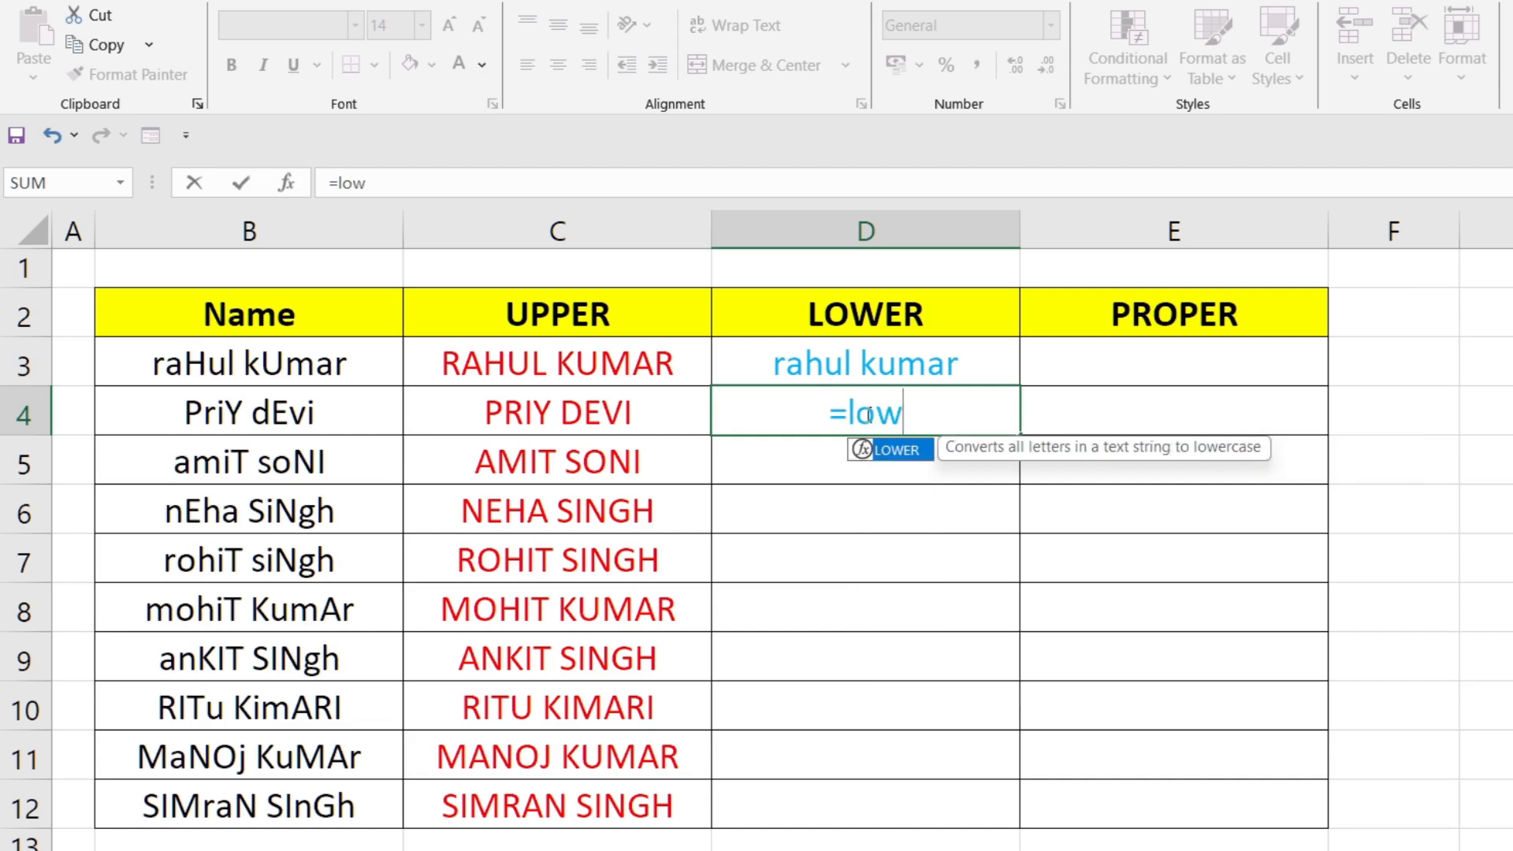
key(Tab)
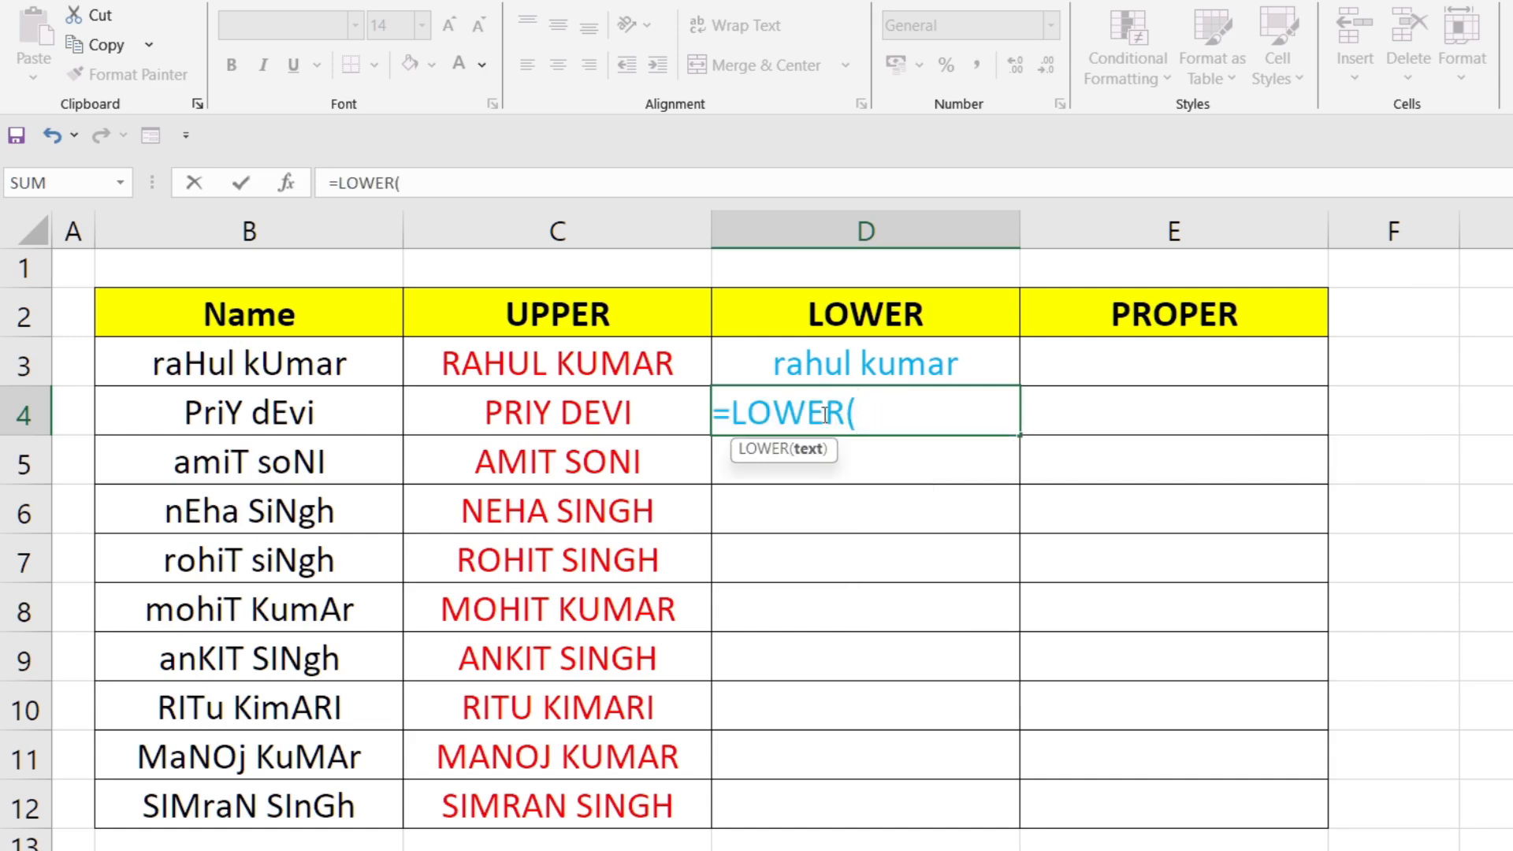
click(605, 413)
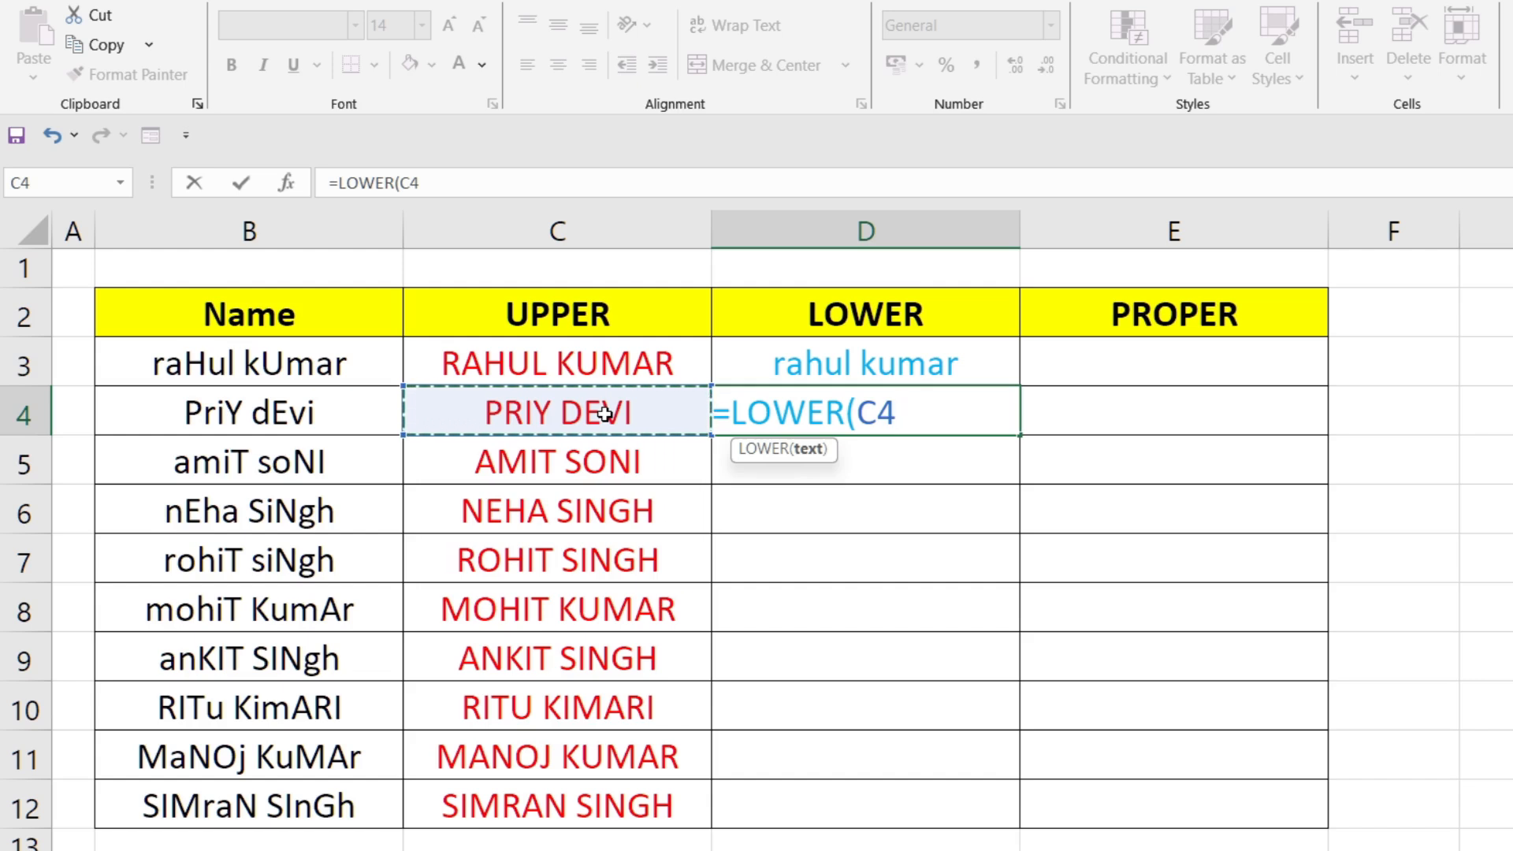
text())
key(Return)
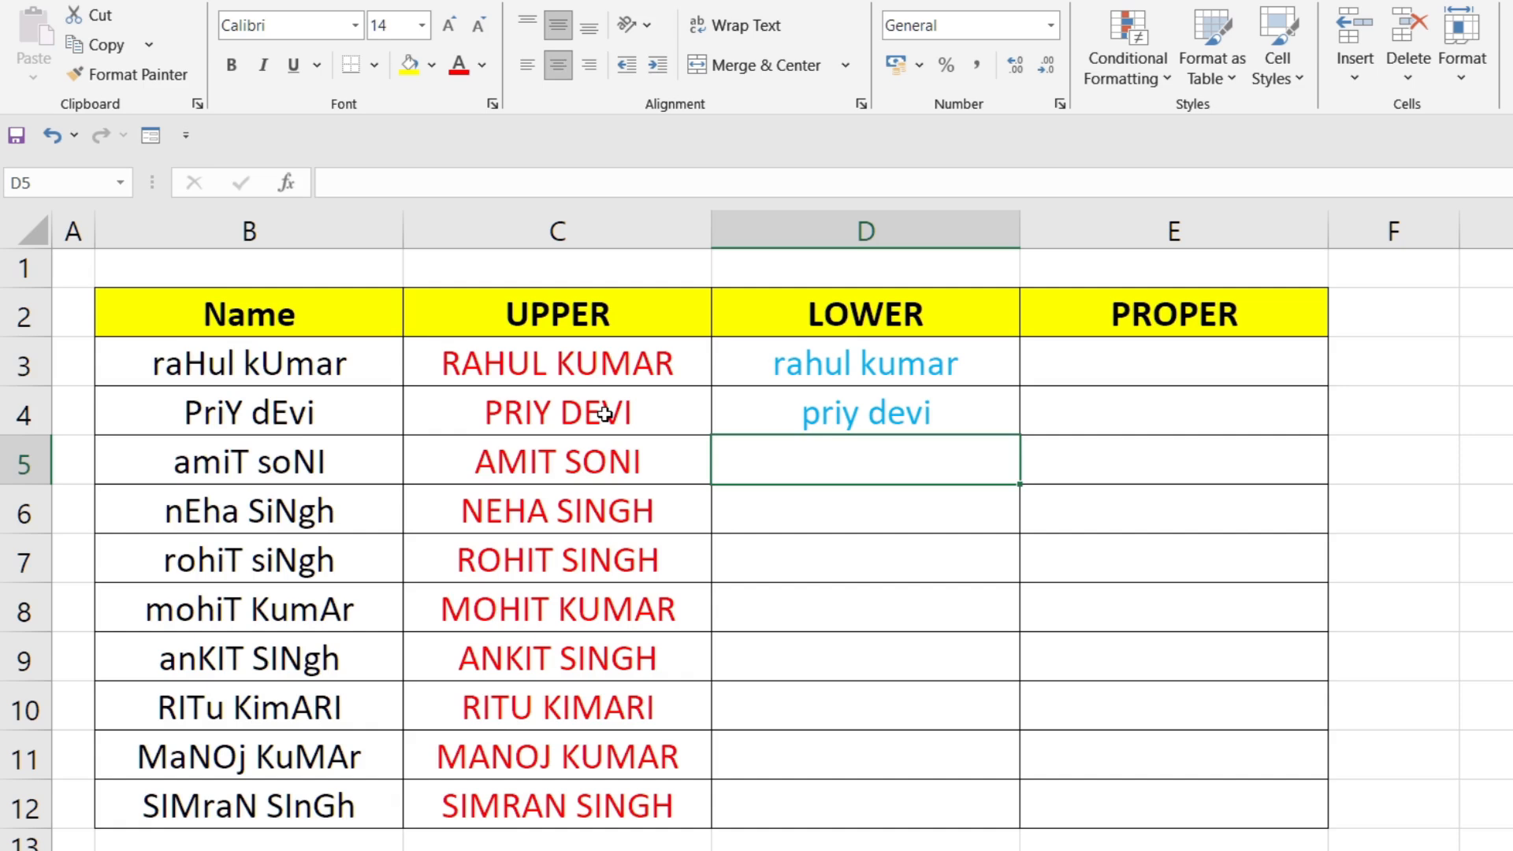
click(959, 399)
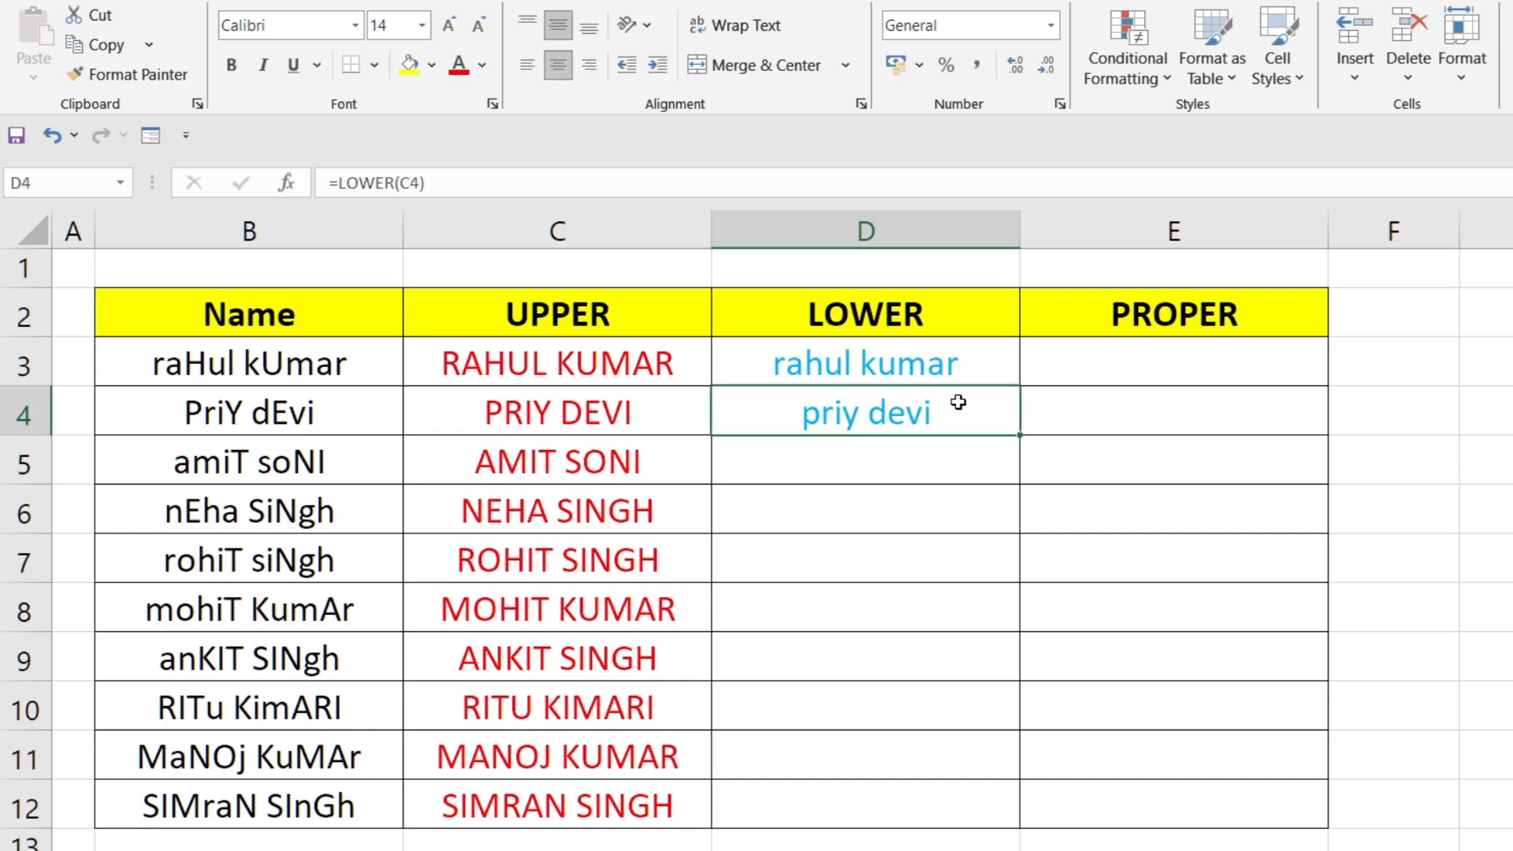
drag(1021, 436, 1030, 814)
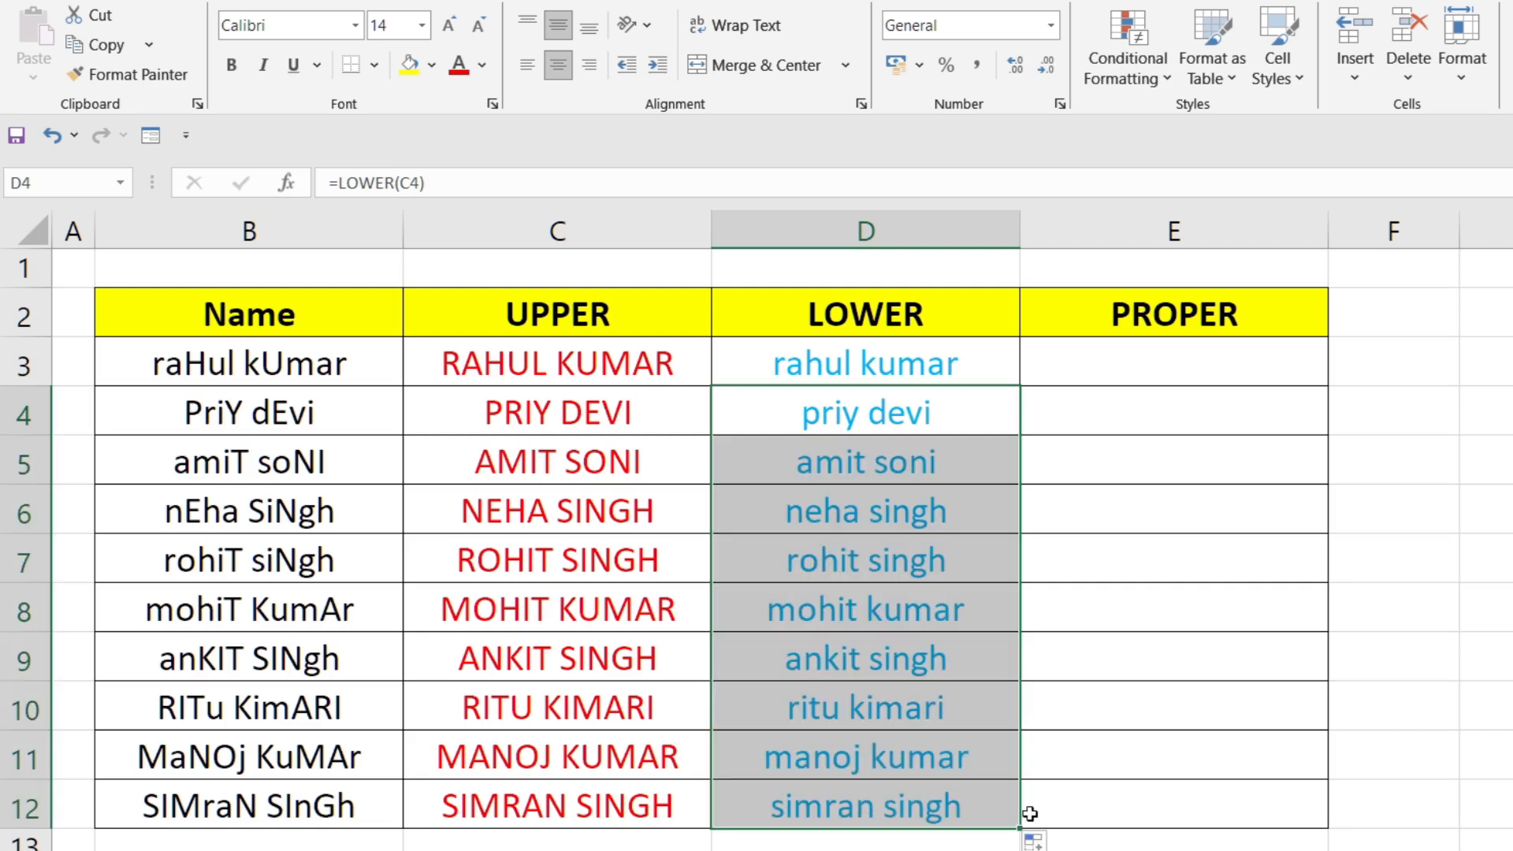
Enter the formula =PROPER(B3) in E3 to convert the first original name to proper case.
click(1135, 366)
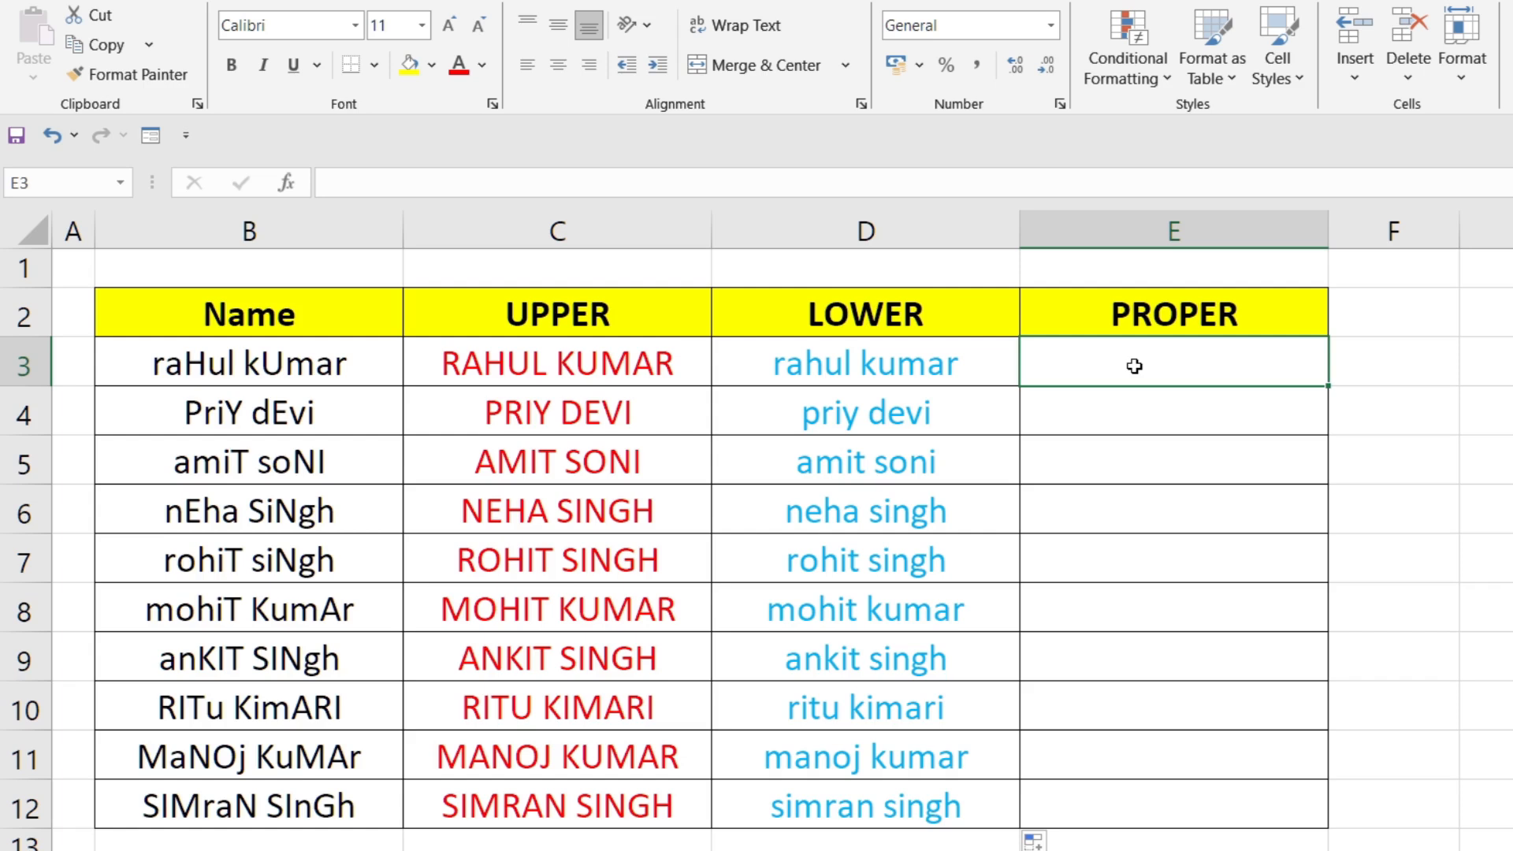
text(=)
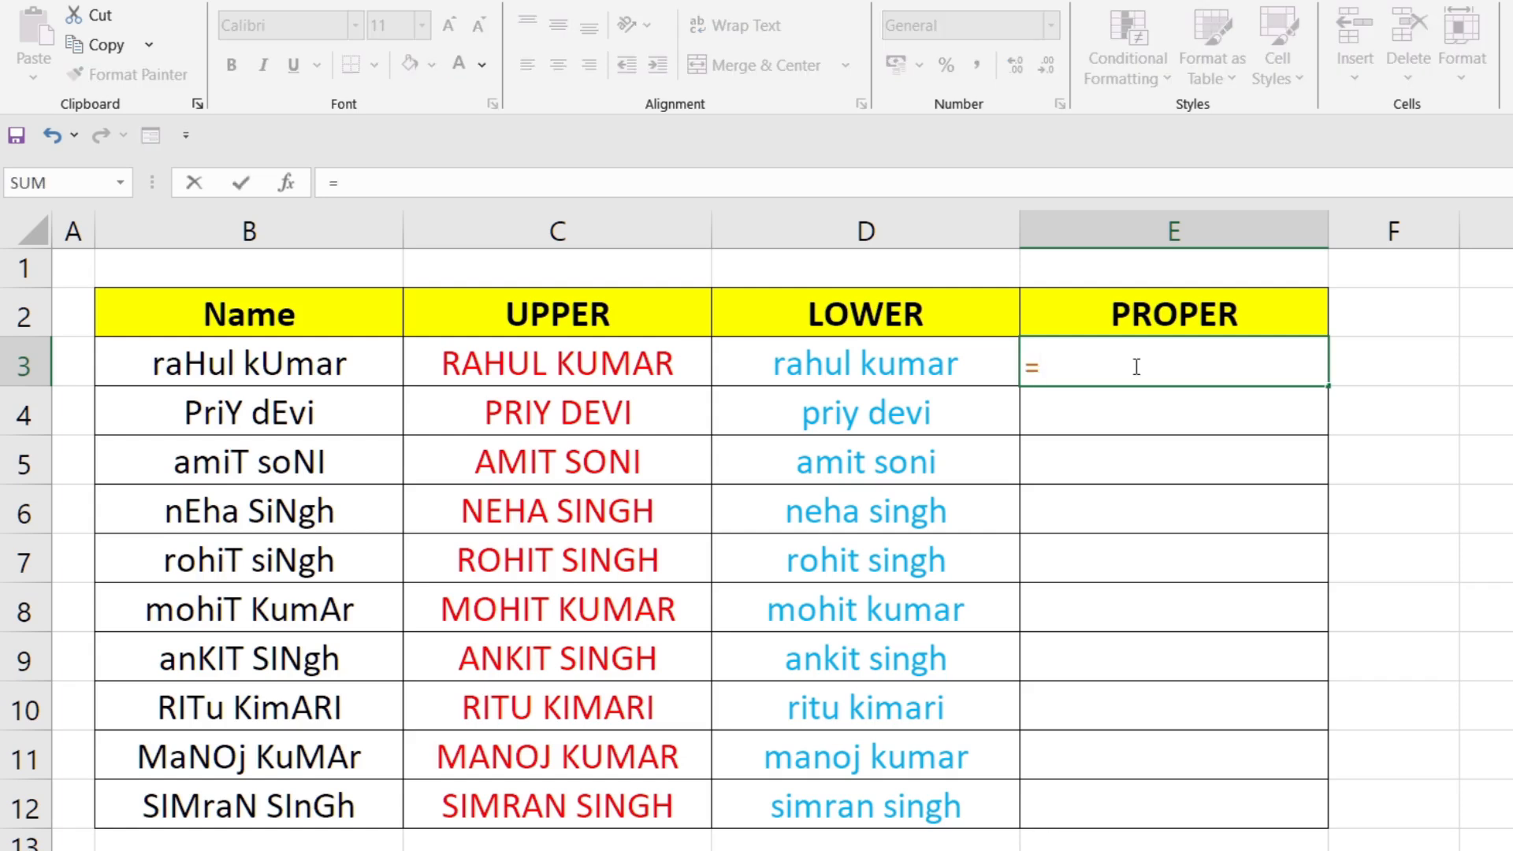
text(pro)
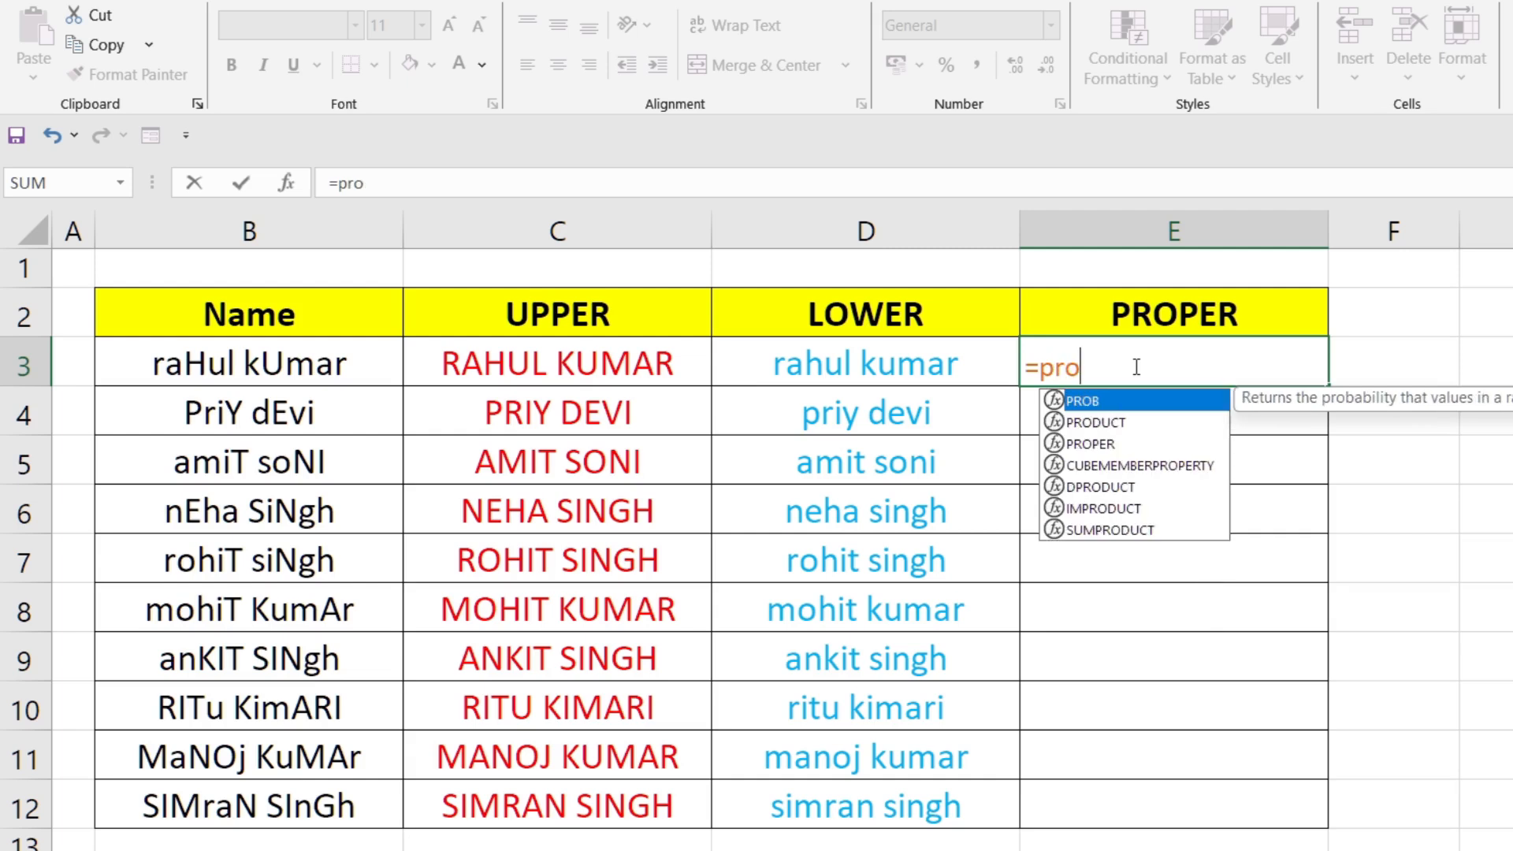
text(p)
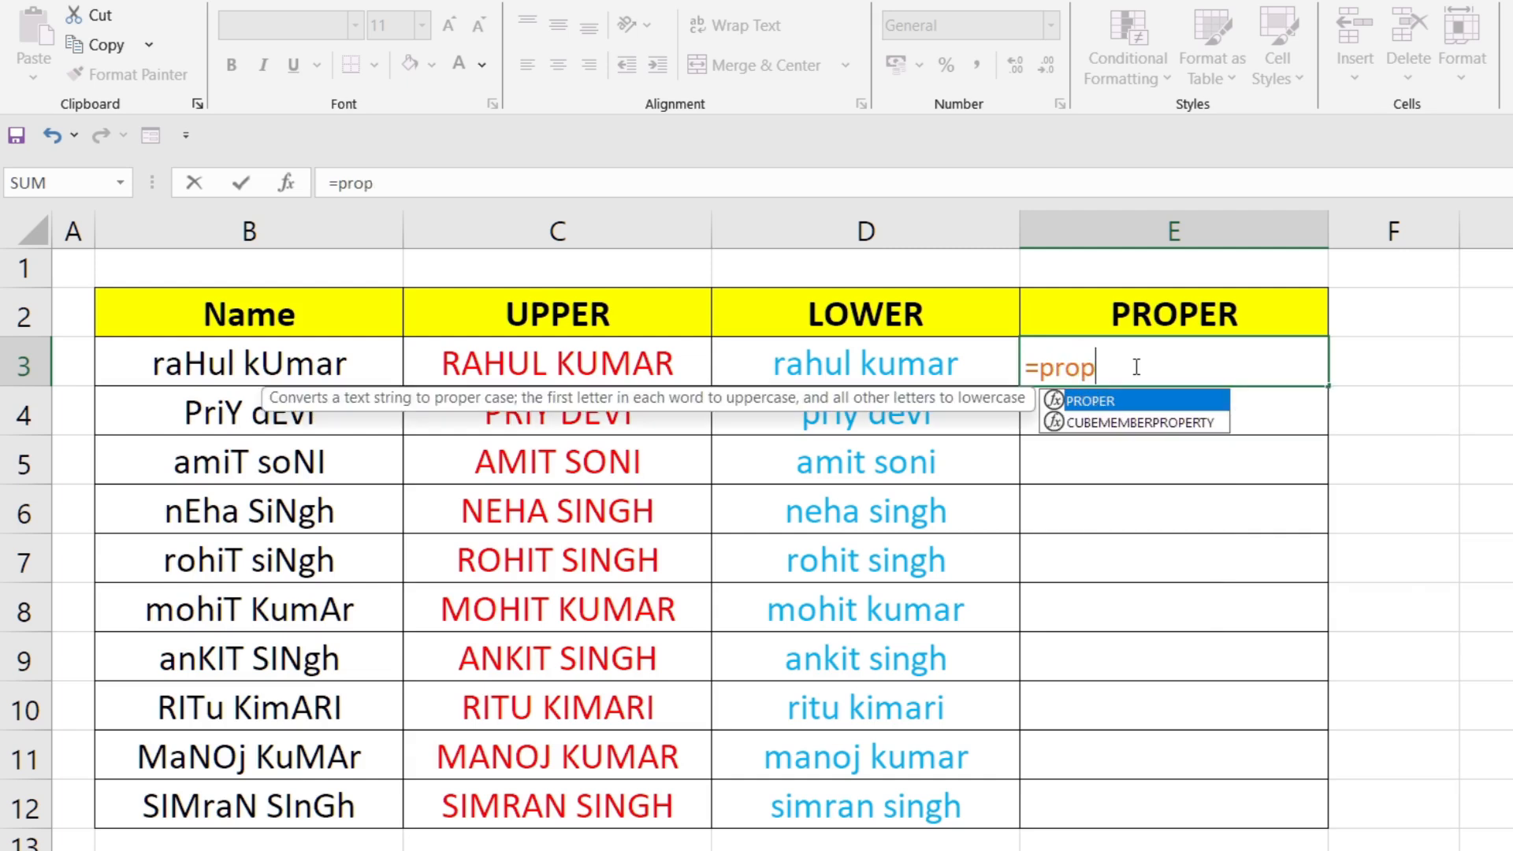
key(Tab)
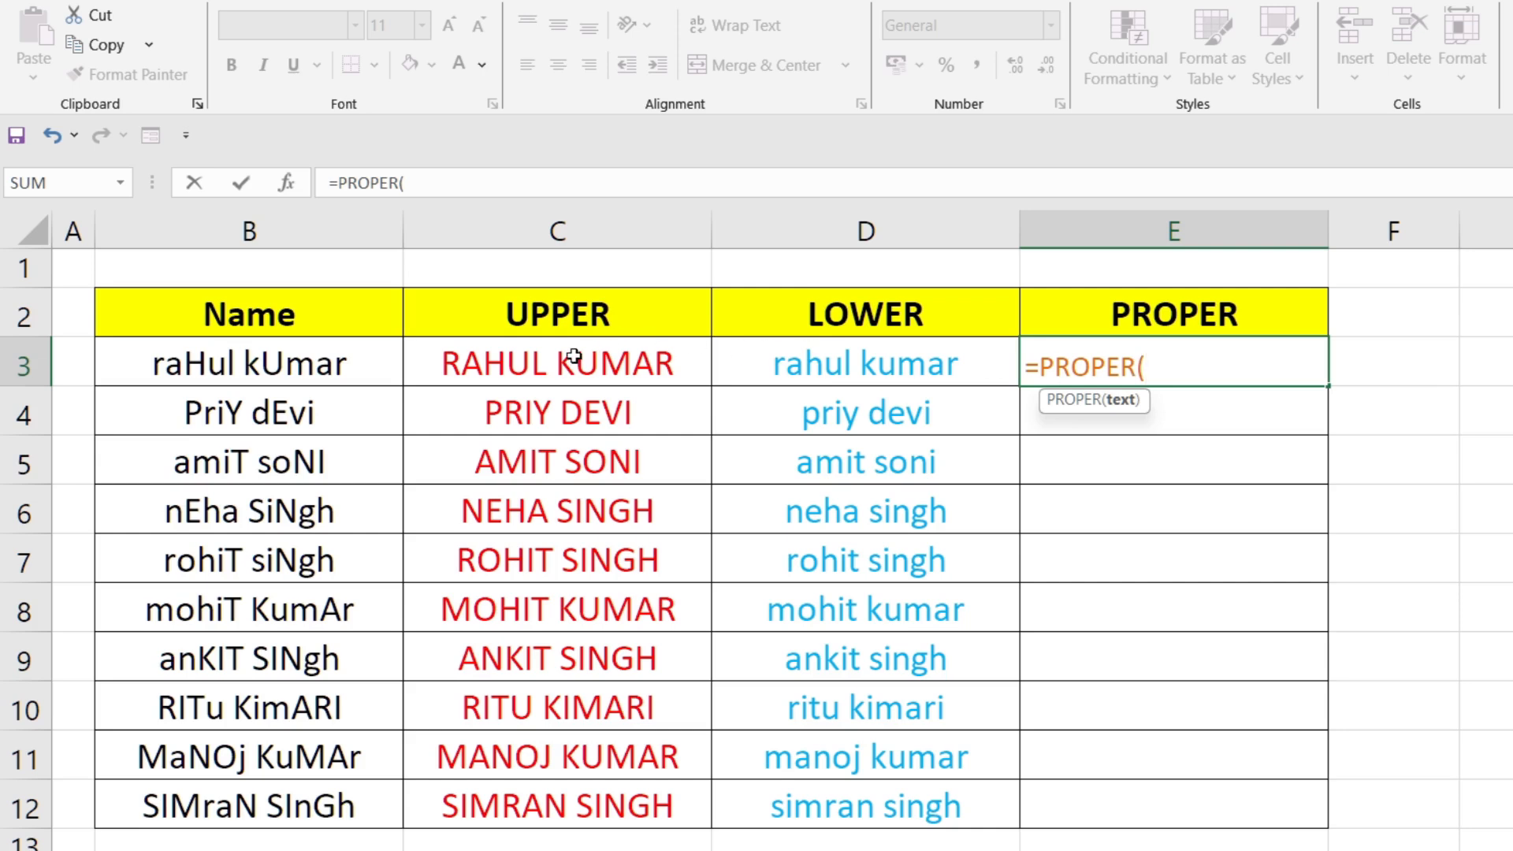
click(300, 366)
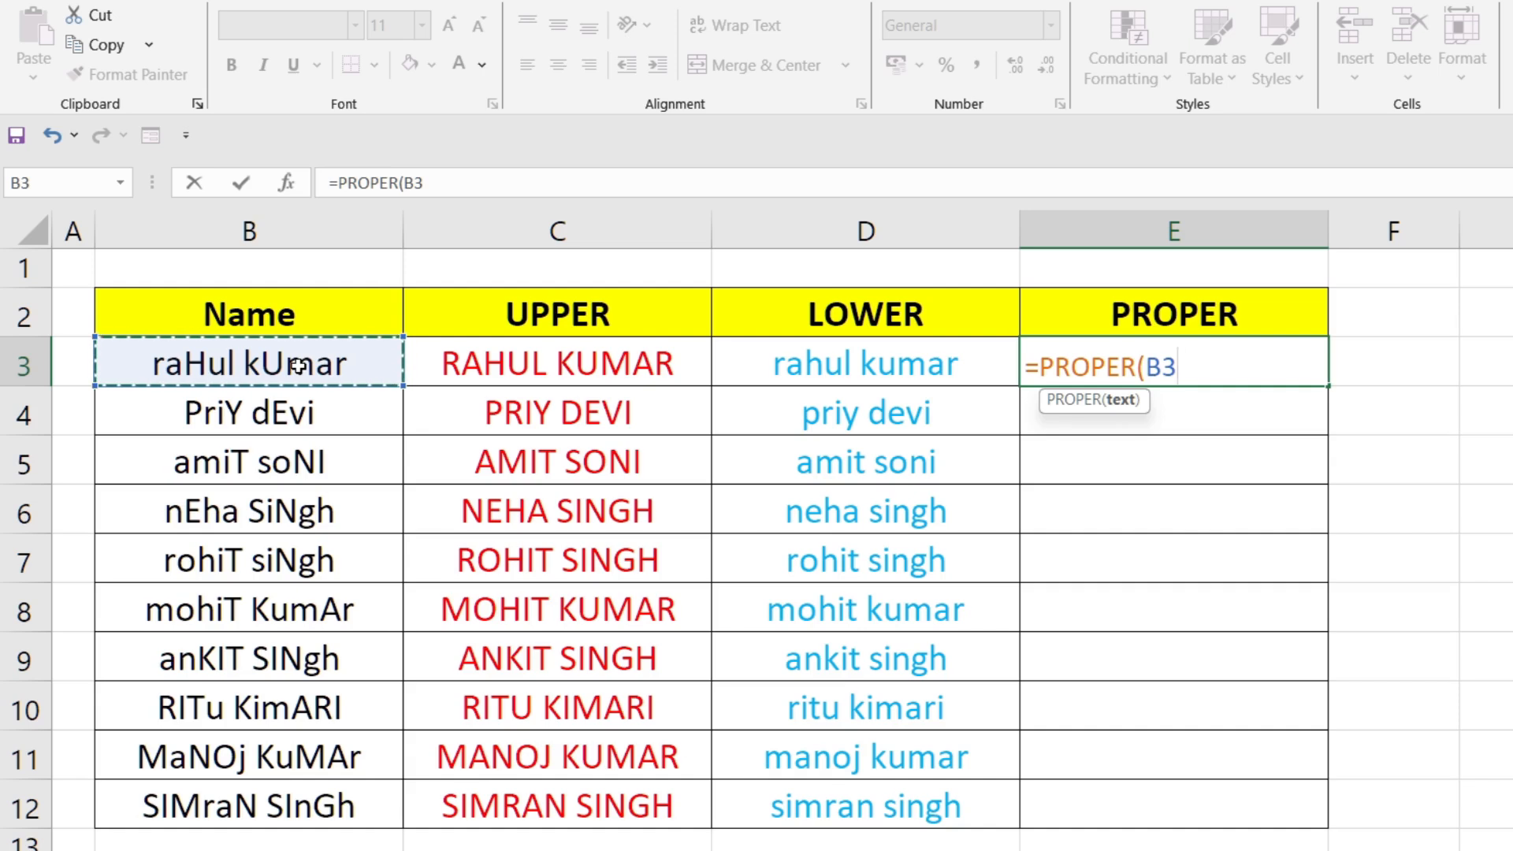
text())
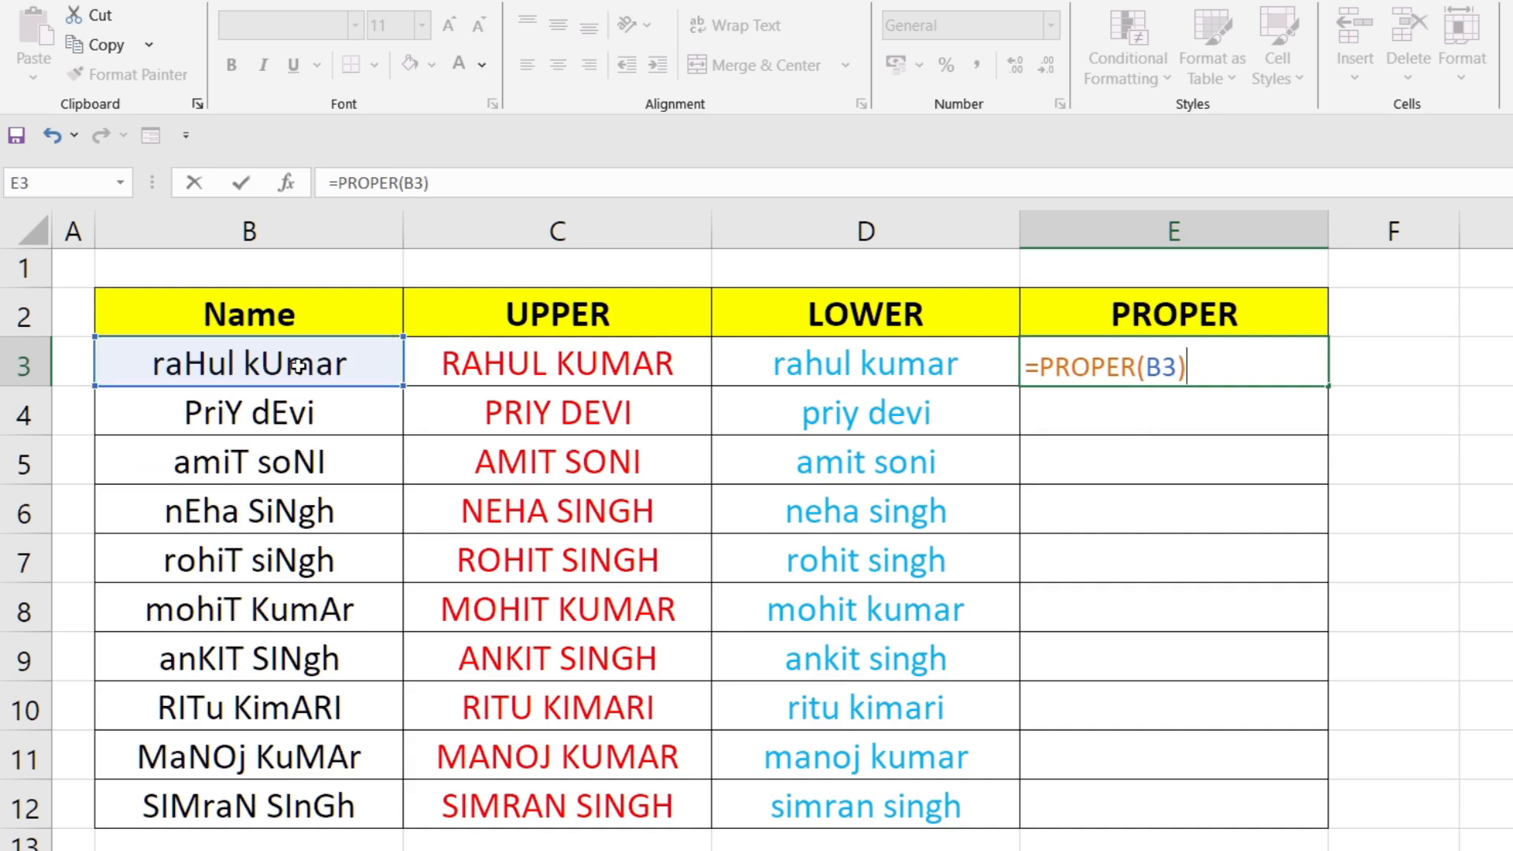
key(Return)
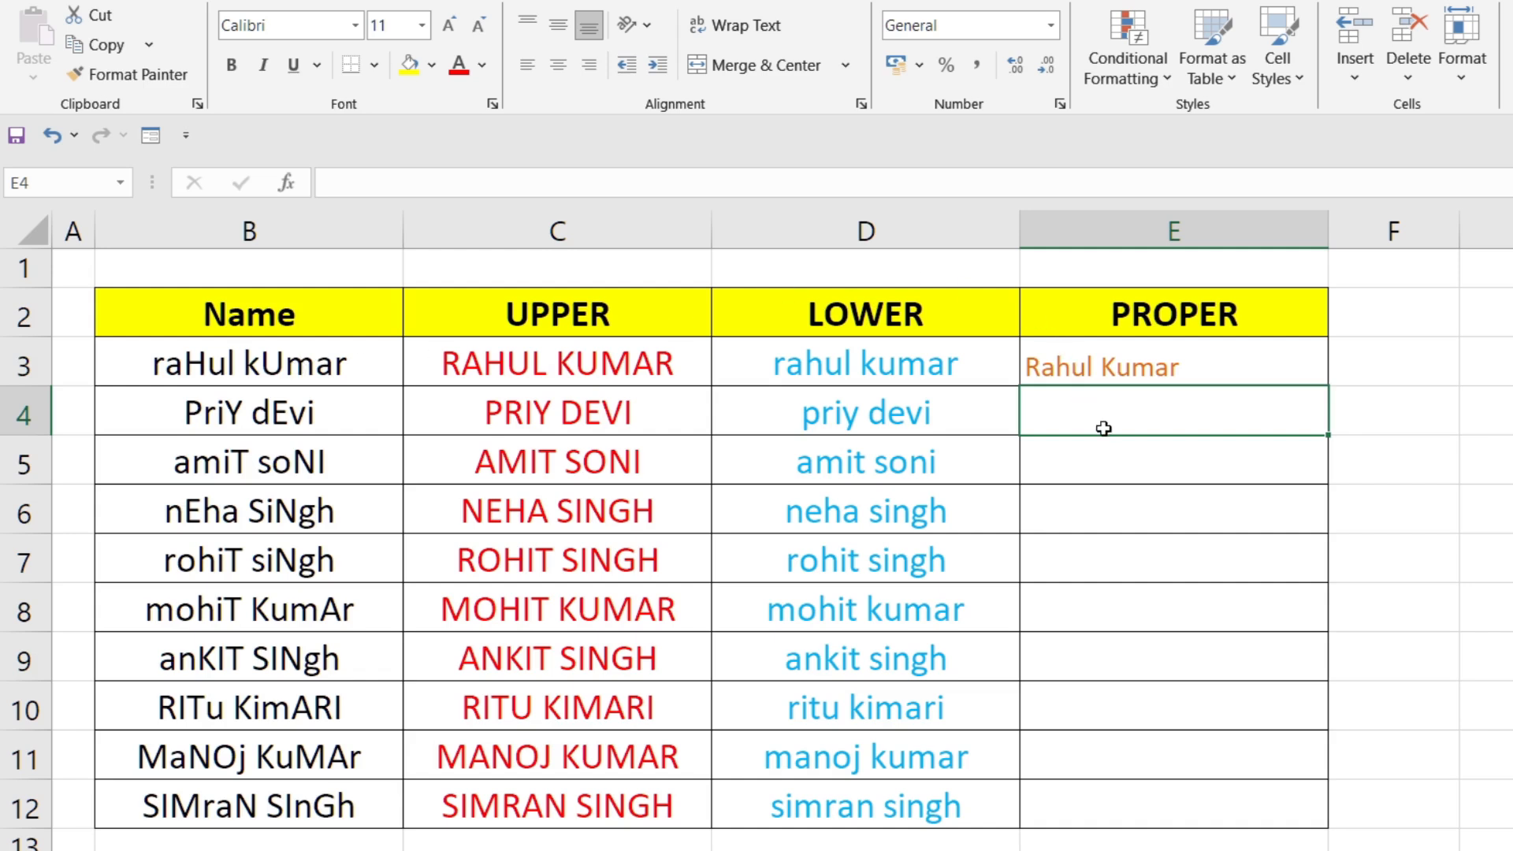
Enter =PROPER(C4) in E4, referencing the uppercase version of the second name.
text(=)
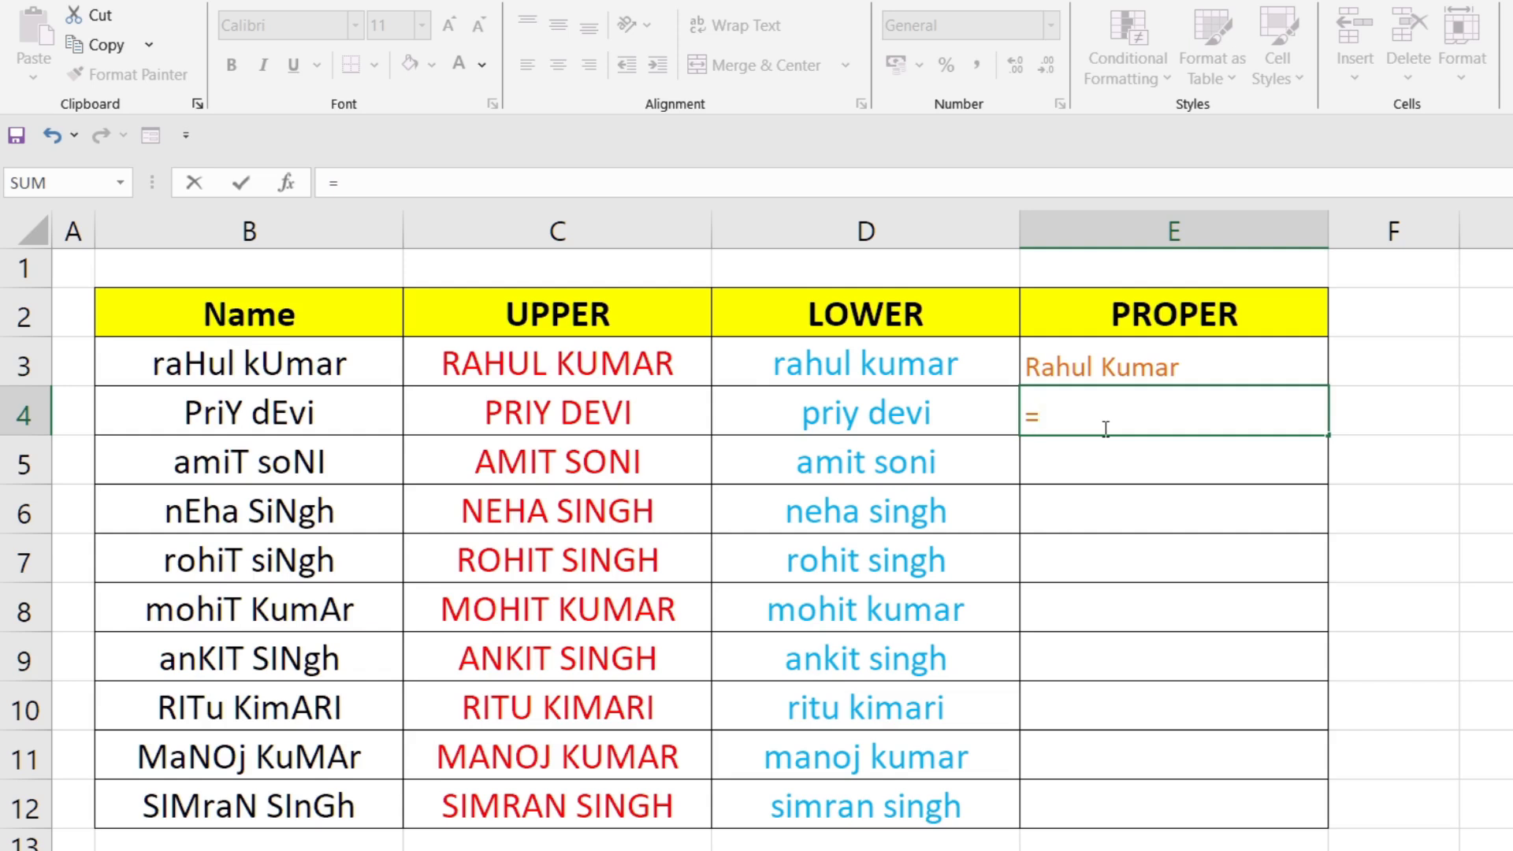
text(pro)
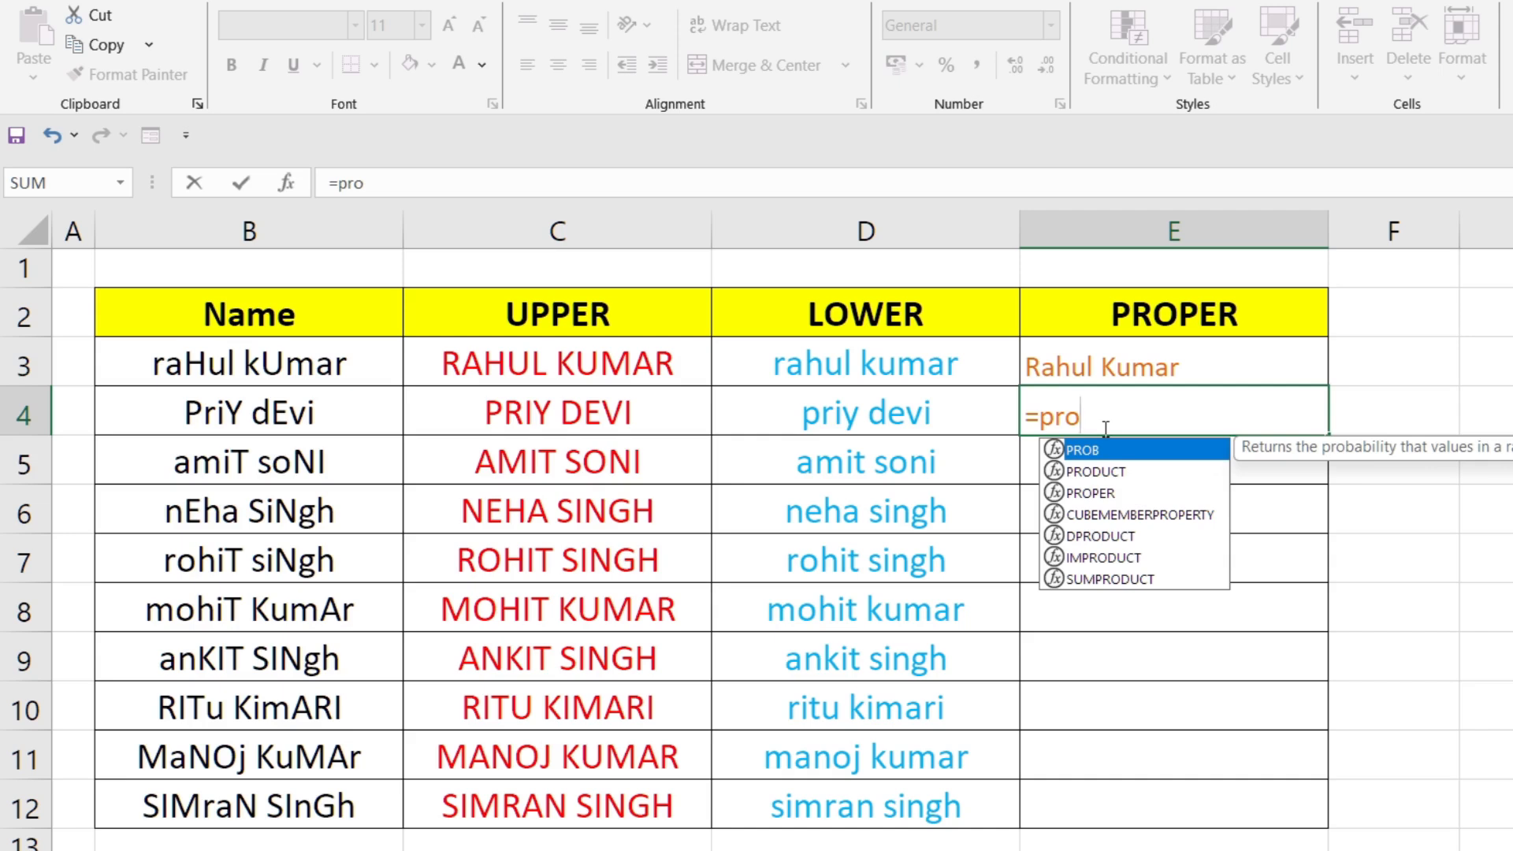
text(o)
key(BackSpace)
text(p)
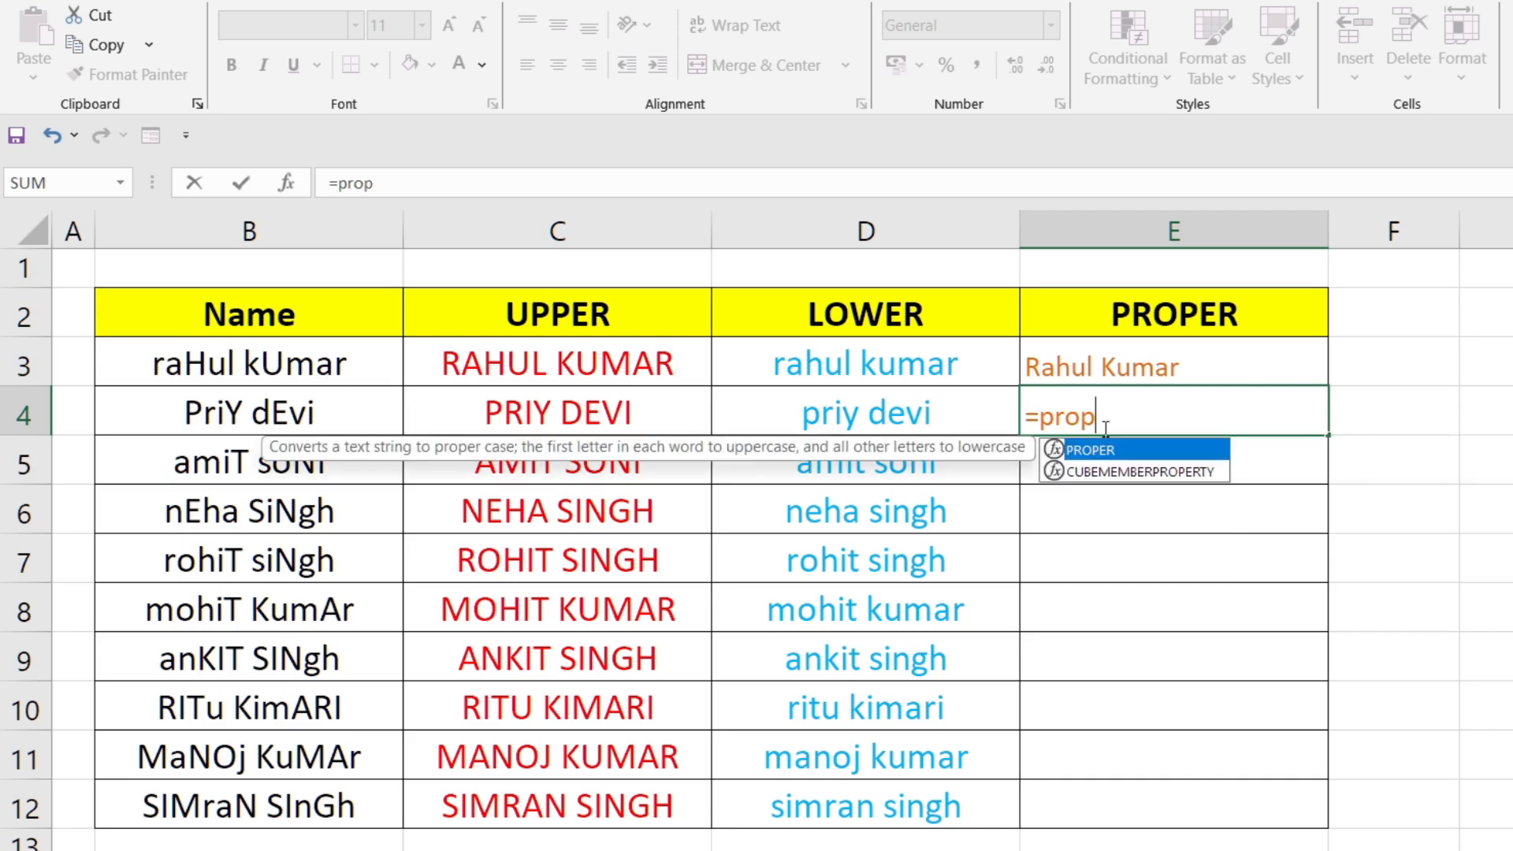
key(Tab)
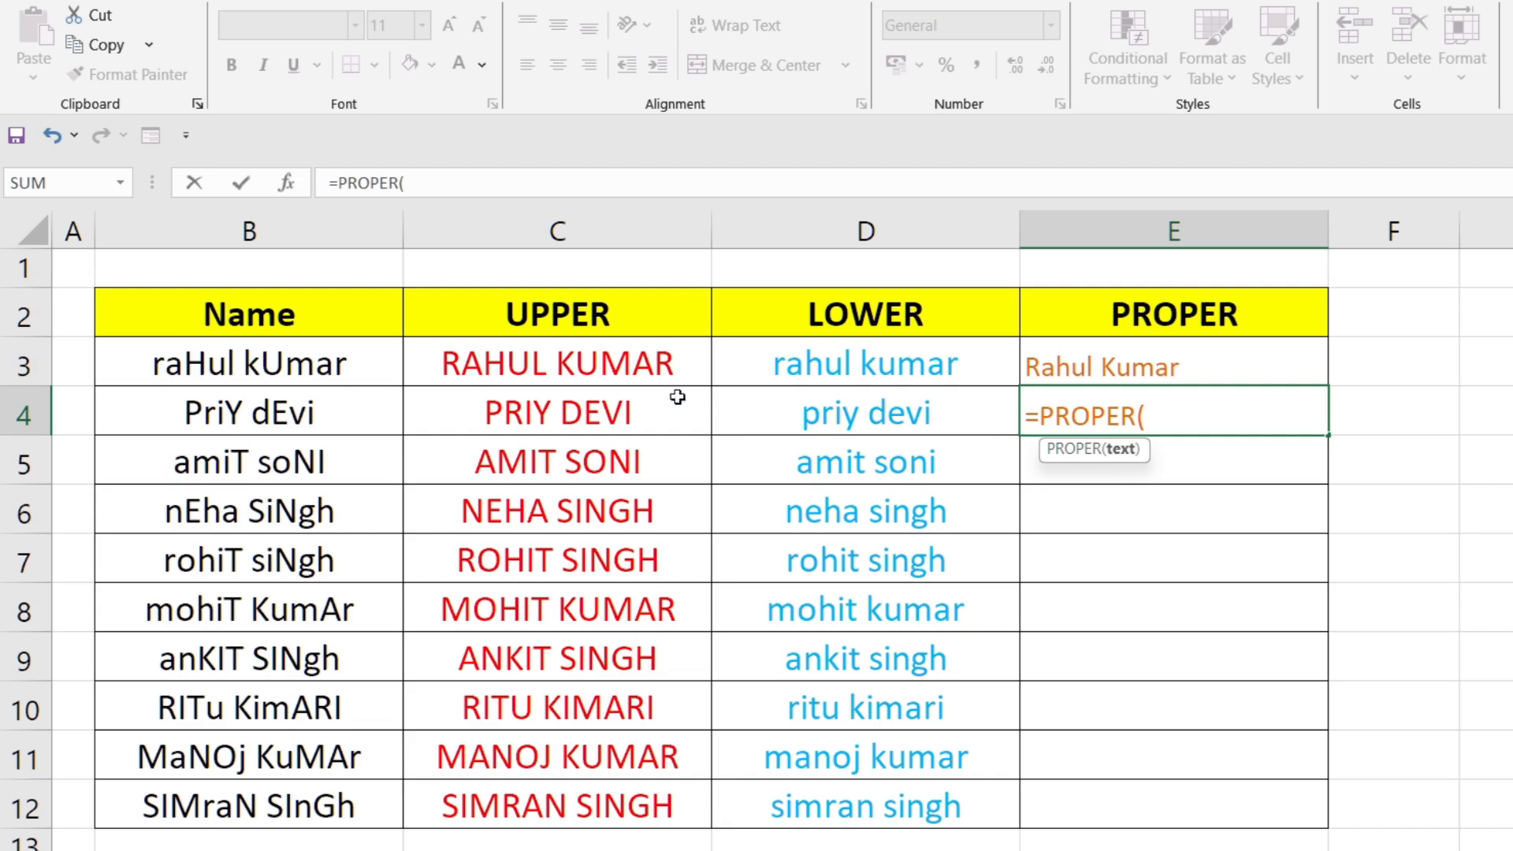
click(608, 419)
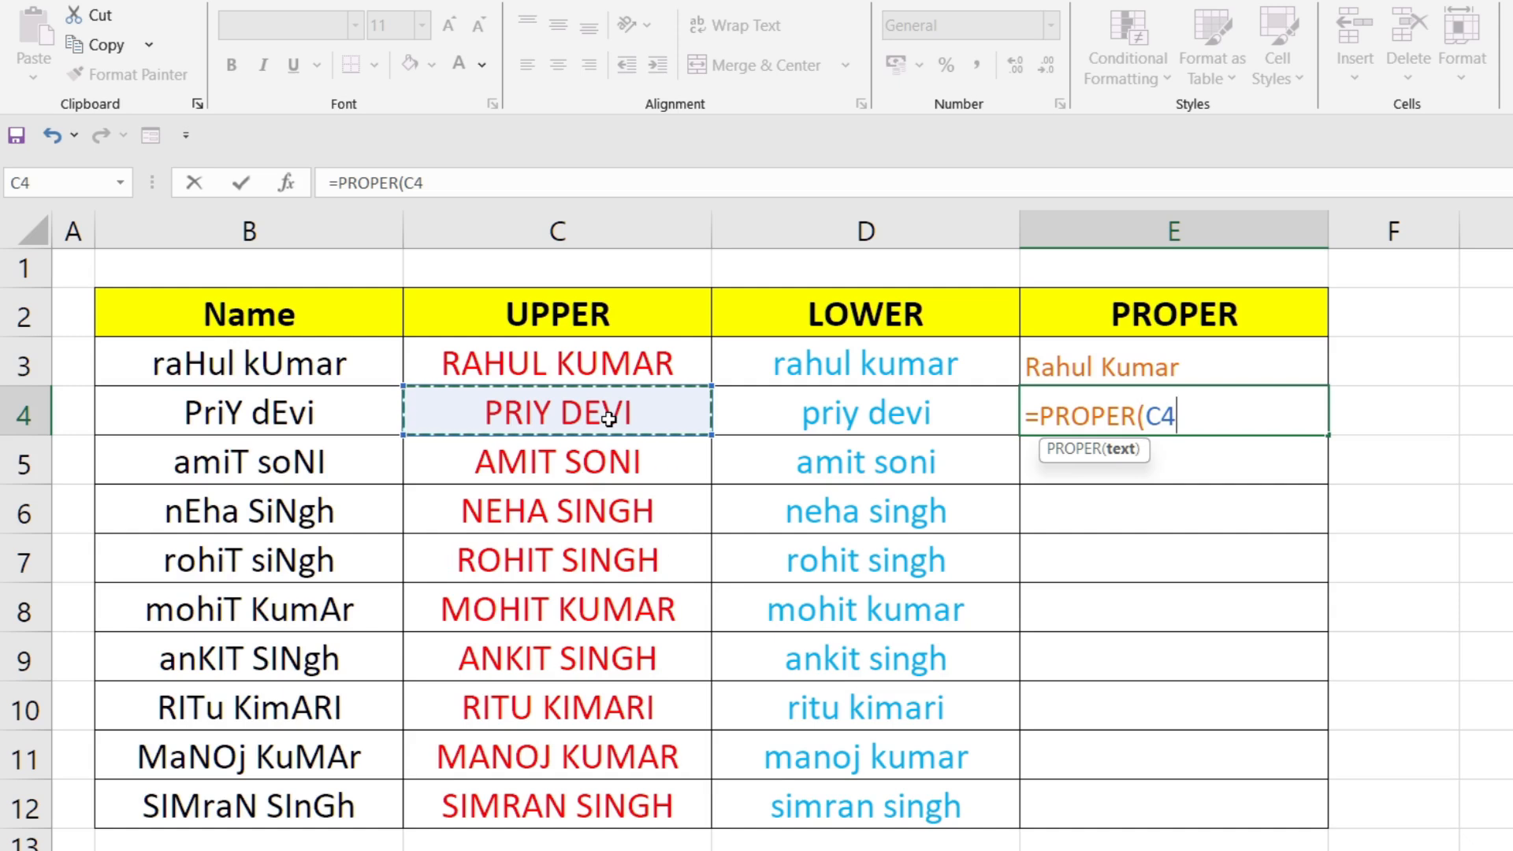
text())
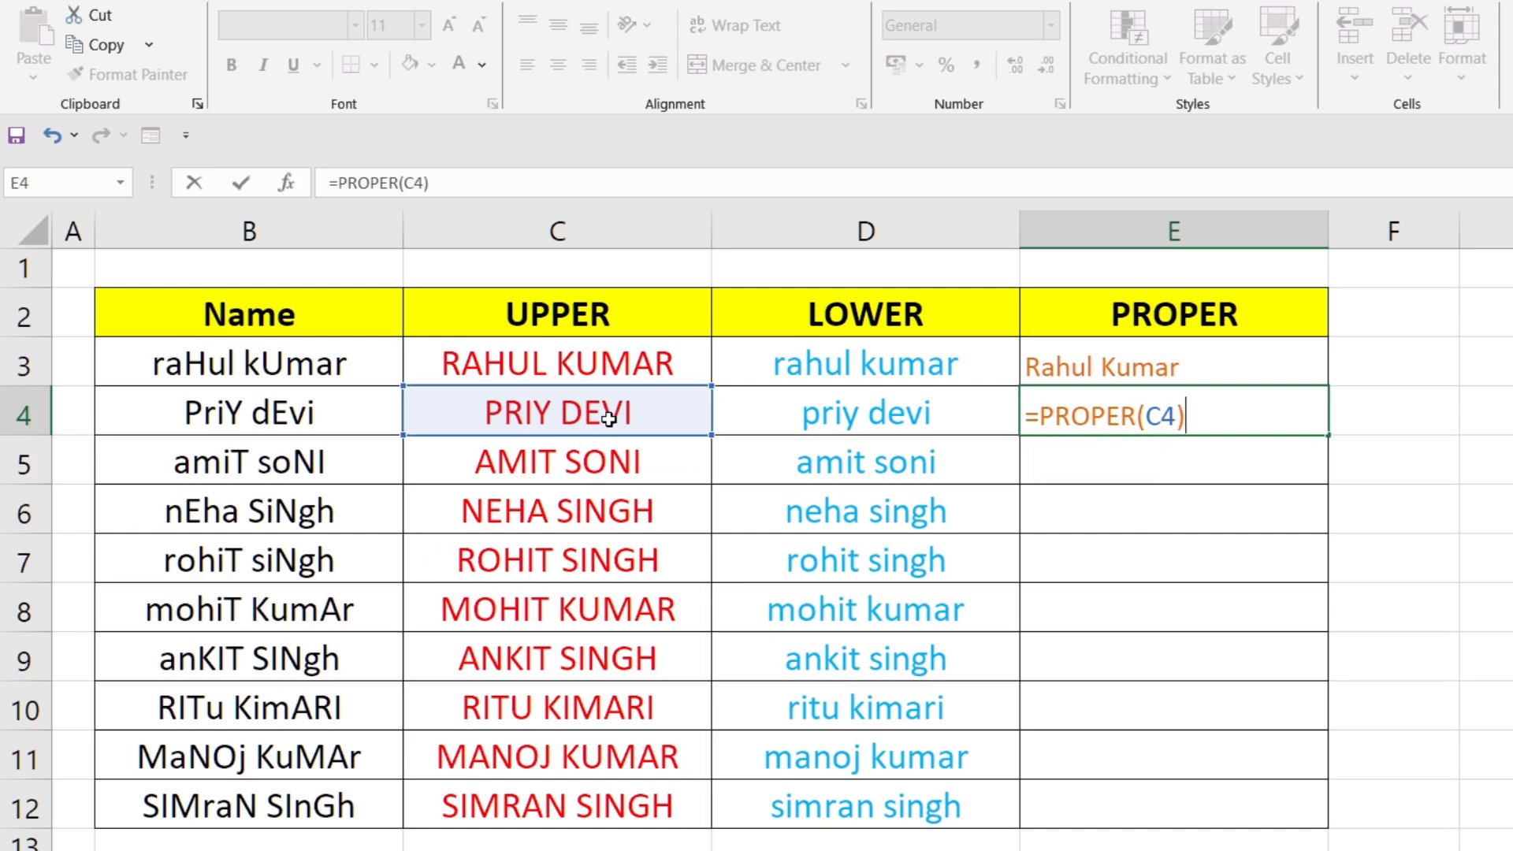
key(Return)
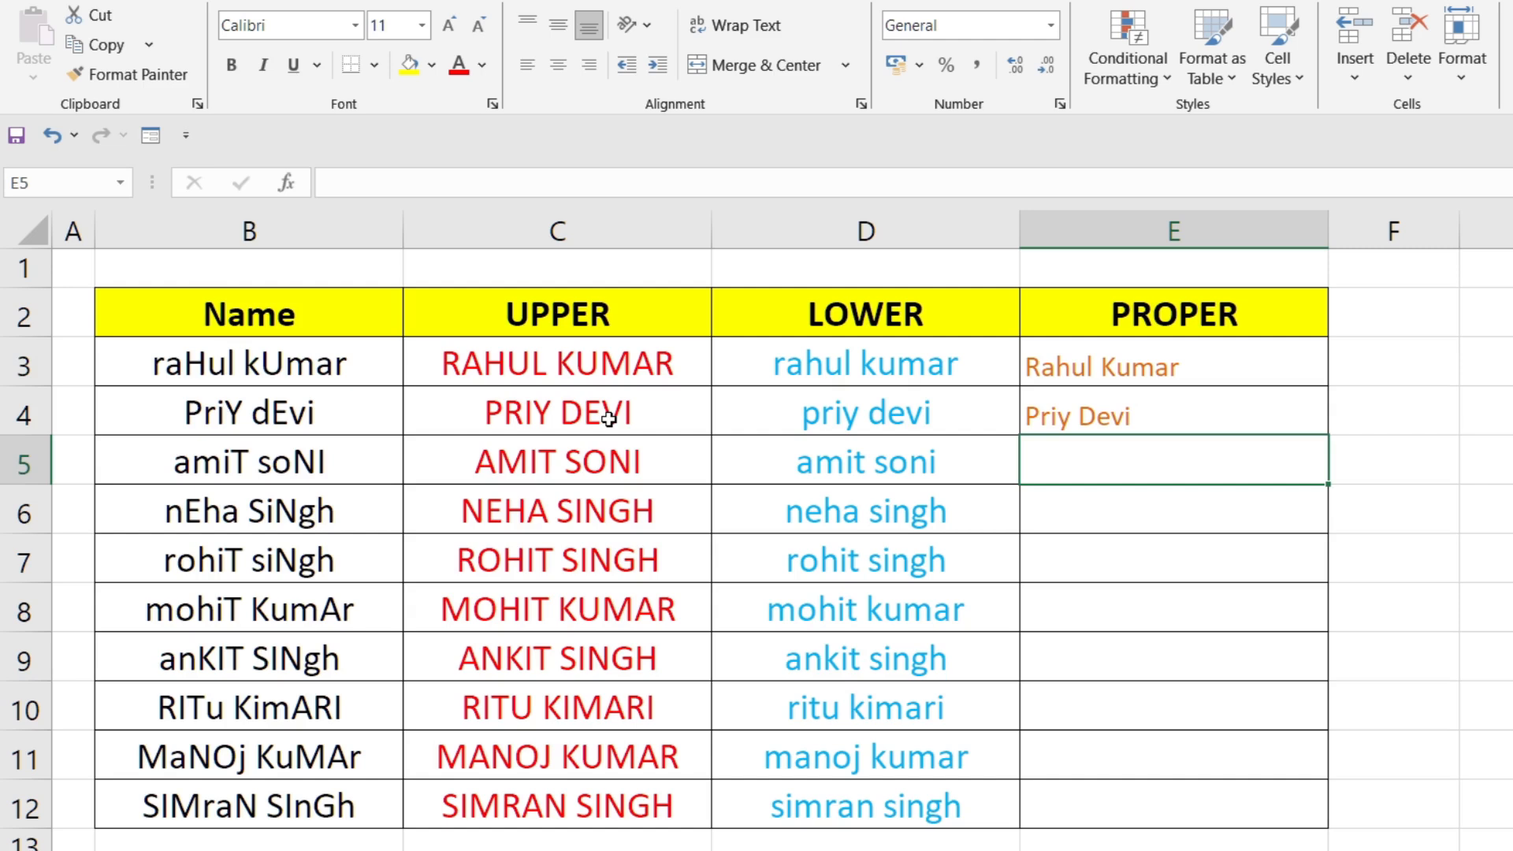
Enter =PROPER(D5) in E5, referencing the lowercase version of the third name.
text(=prop)
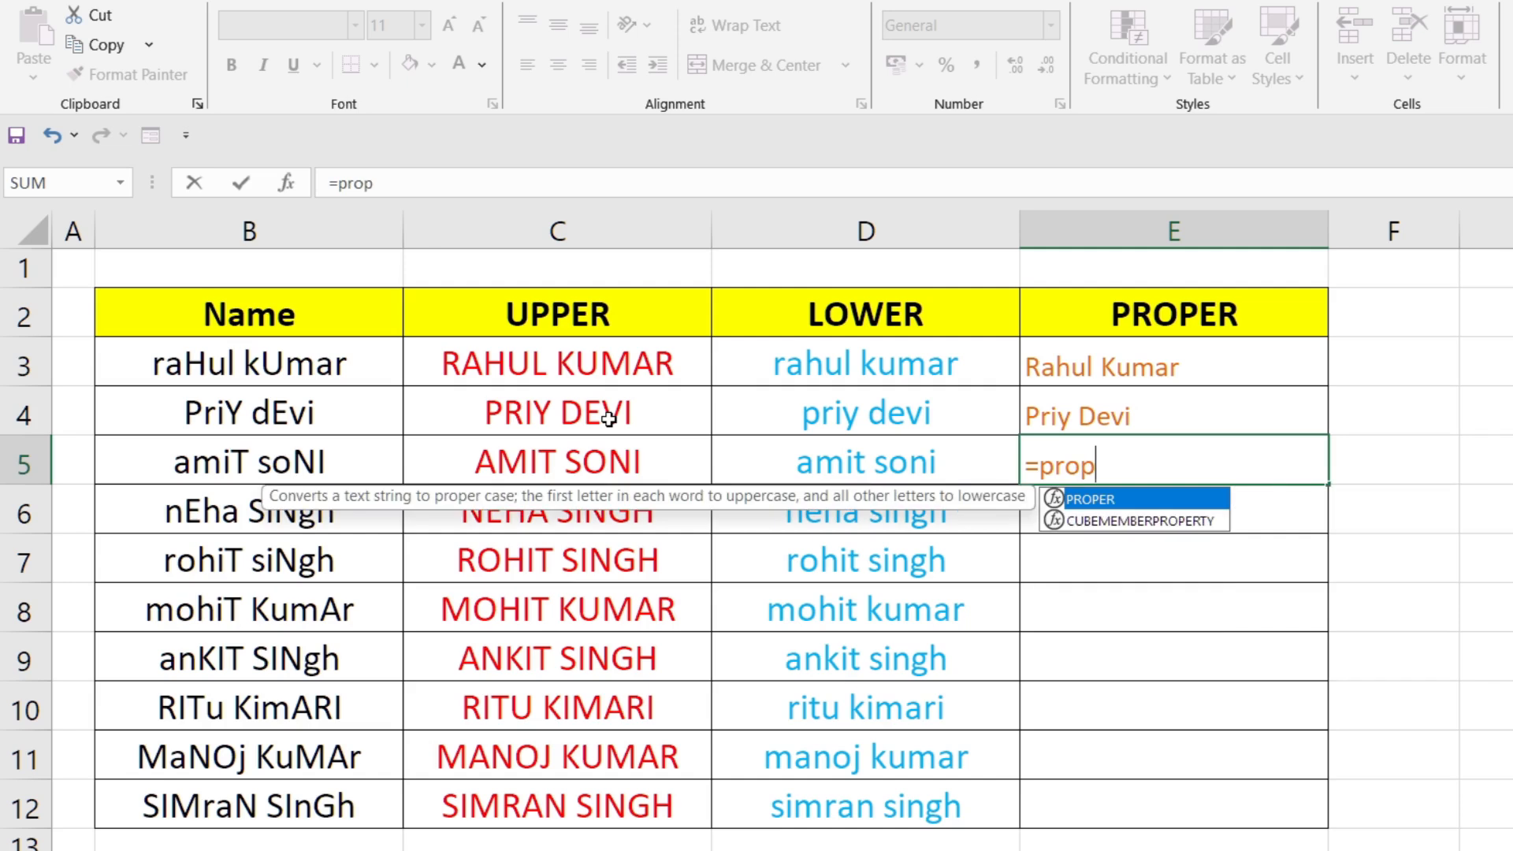
key(Tab)
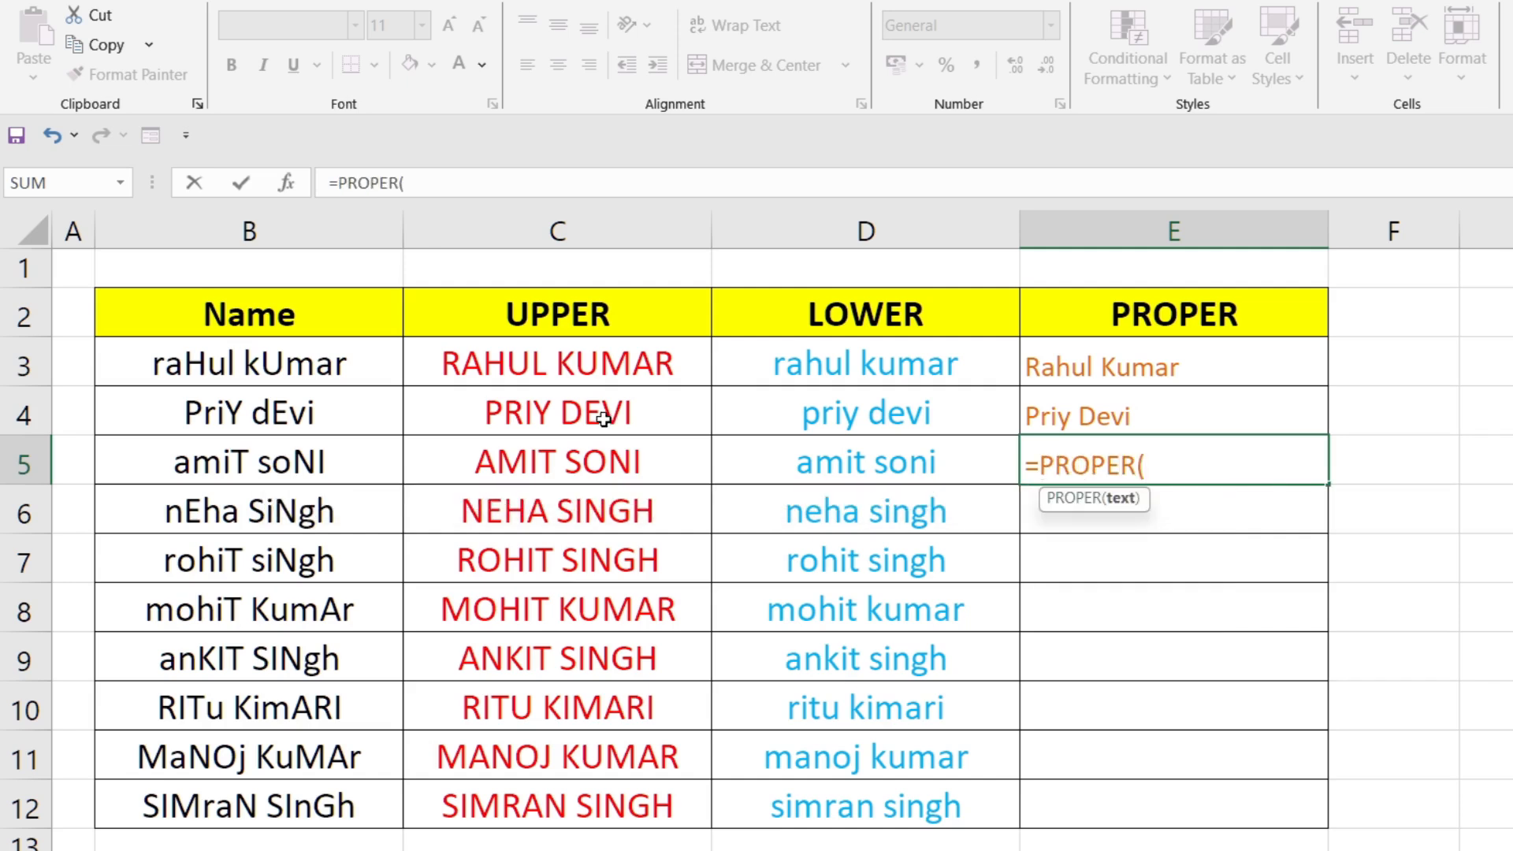
click(861, 462)
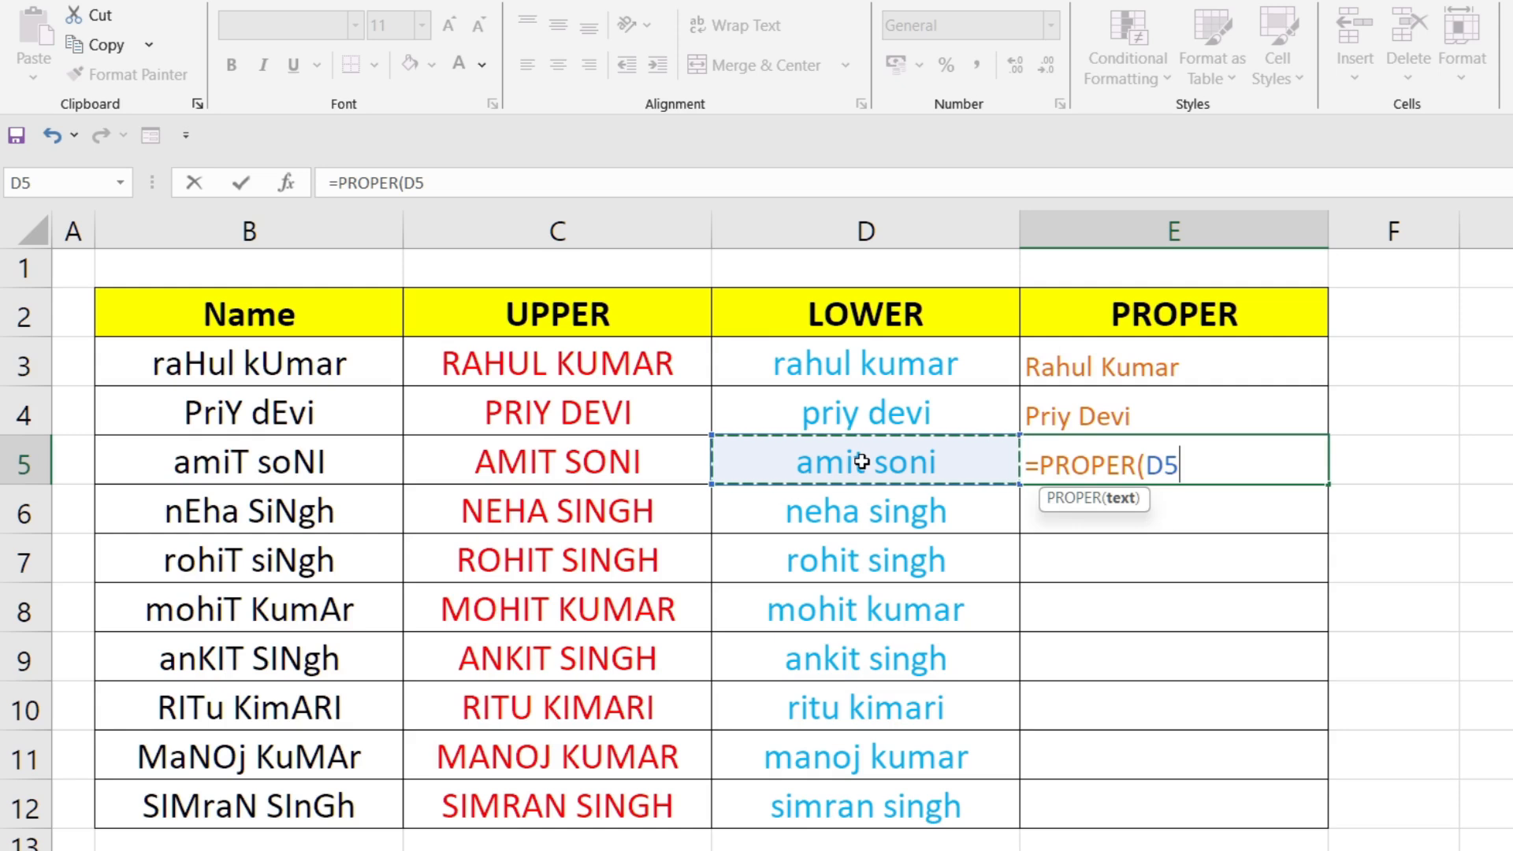
text())
key(Return)
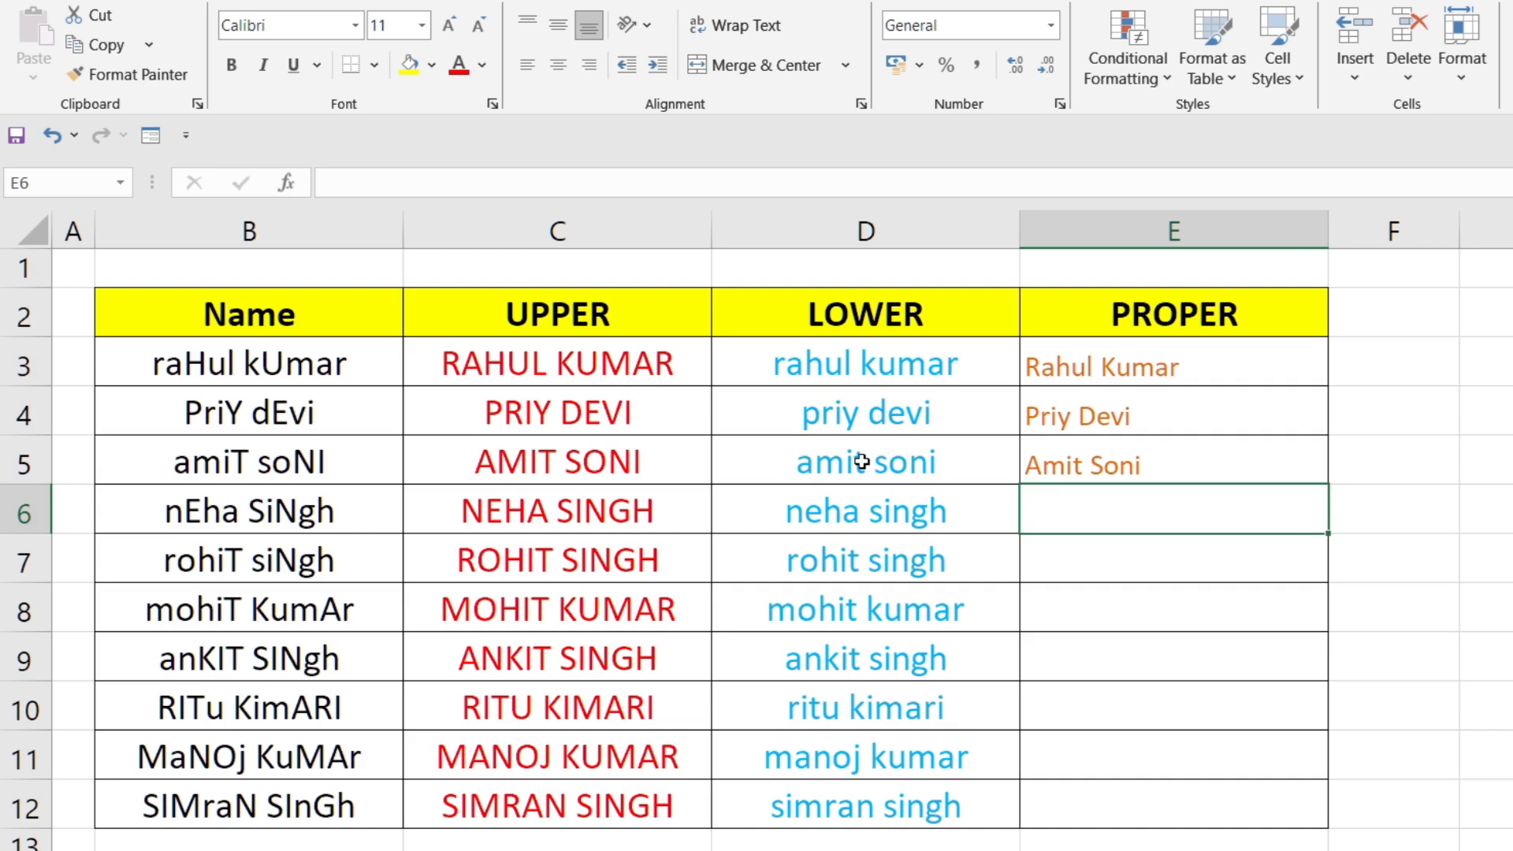
Fill the formula in E5 down the PROPER column to cover the remaining names through row 12.
click(1301, 466)
drag(1329, 483, 1335, 844)
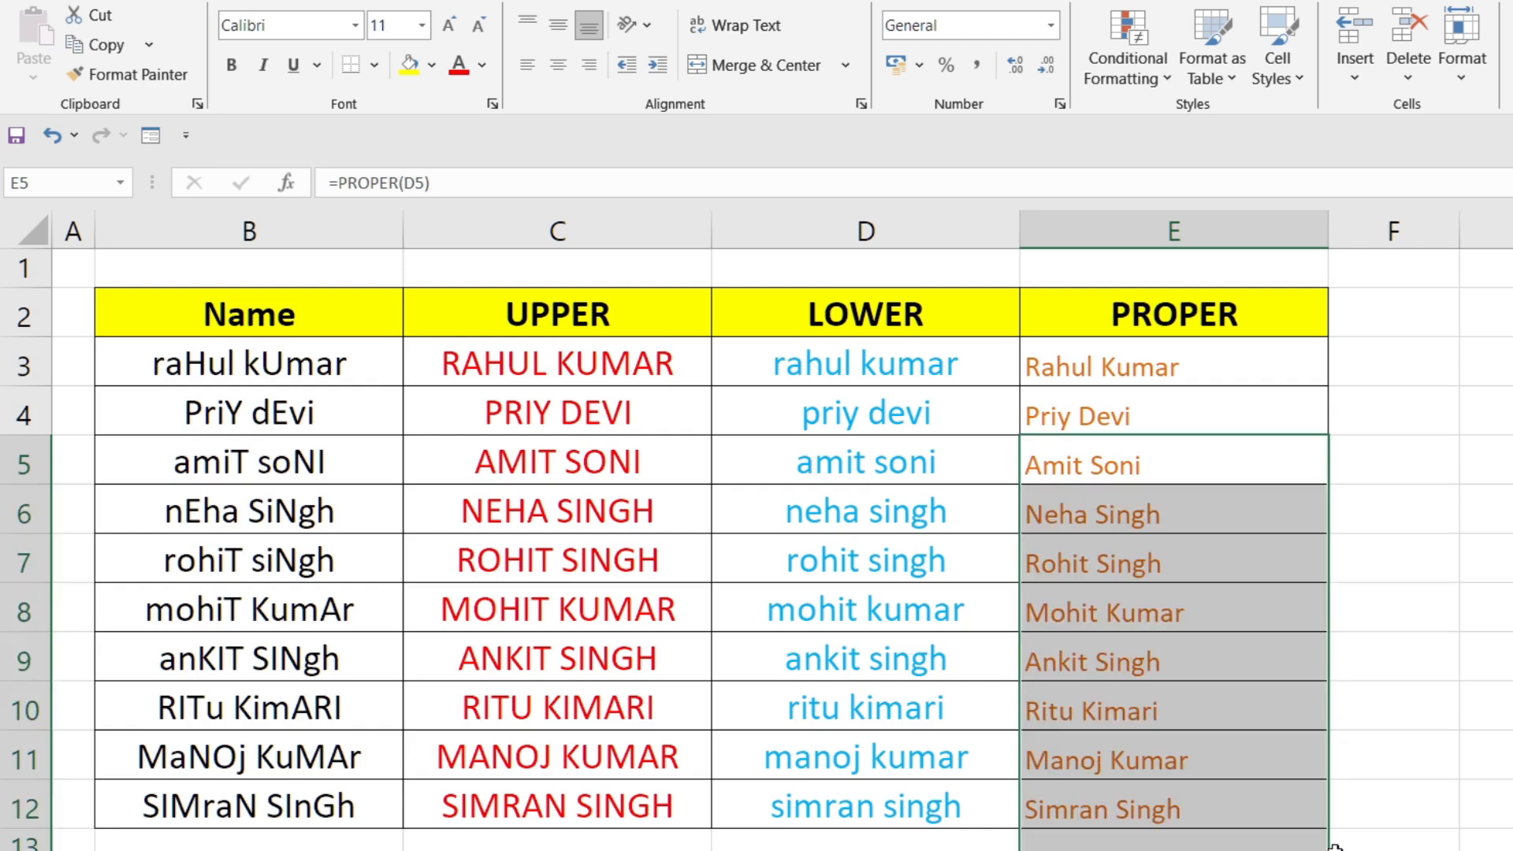
click(1409, 688)
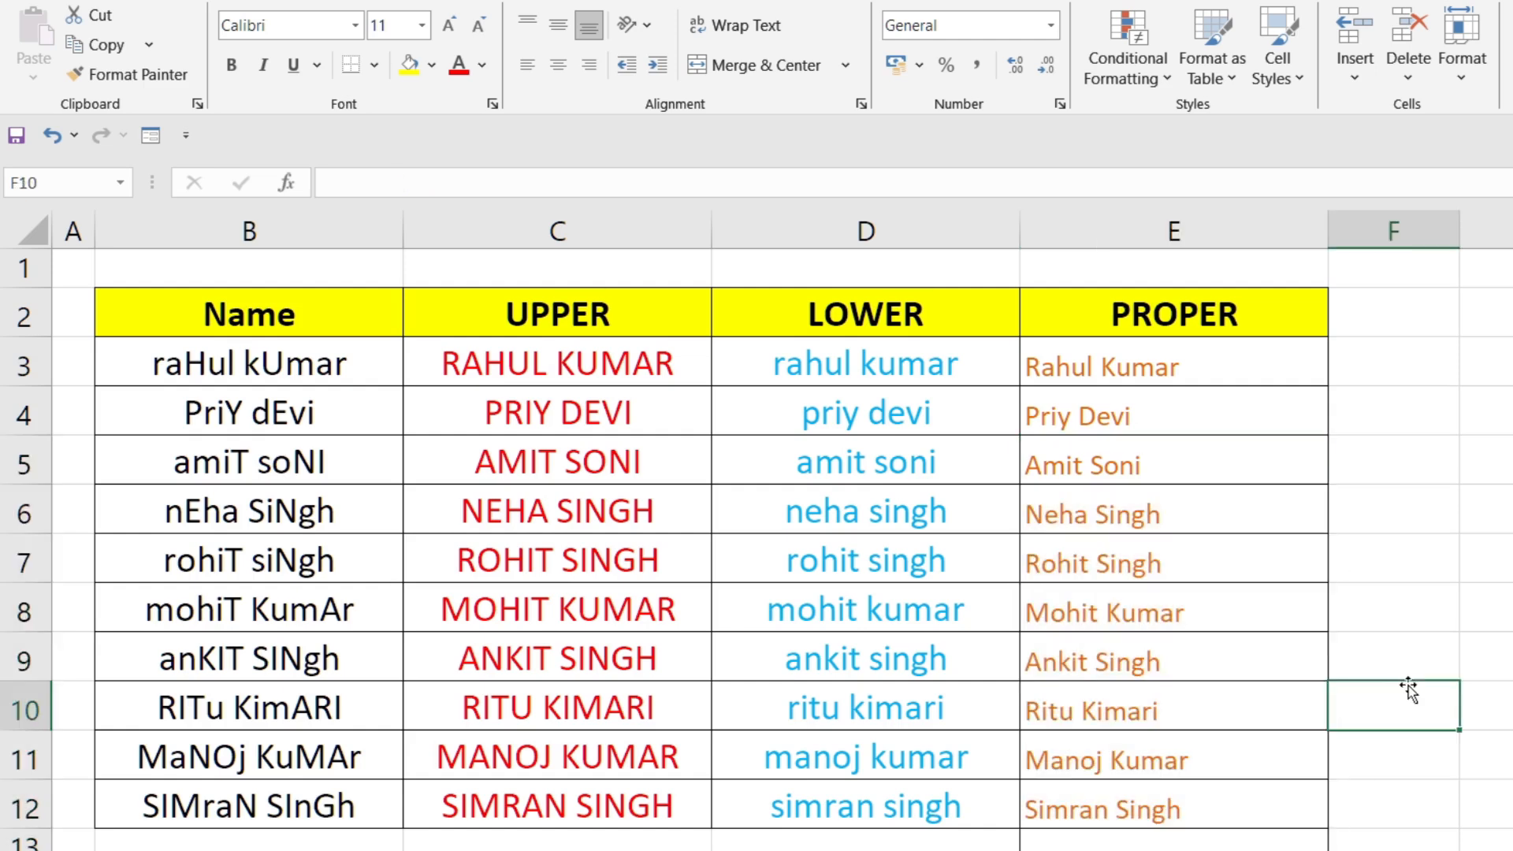